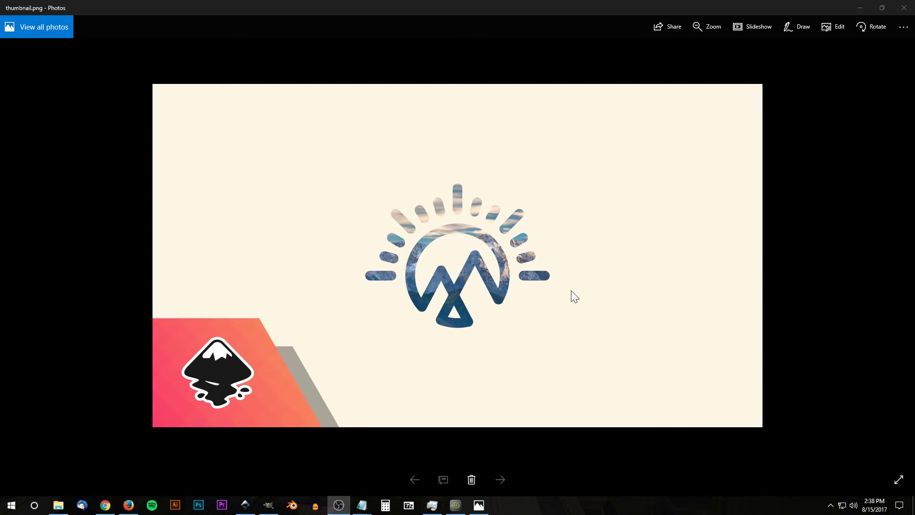
- Switch to Inkscape, set the document's display units to px and leave the page border hidden
click(247, 505)
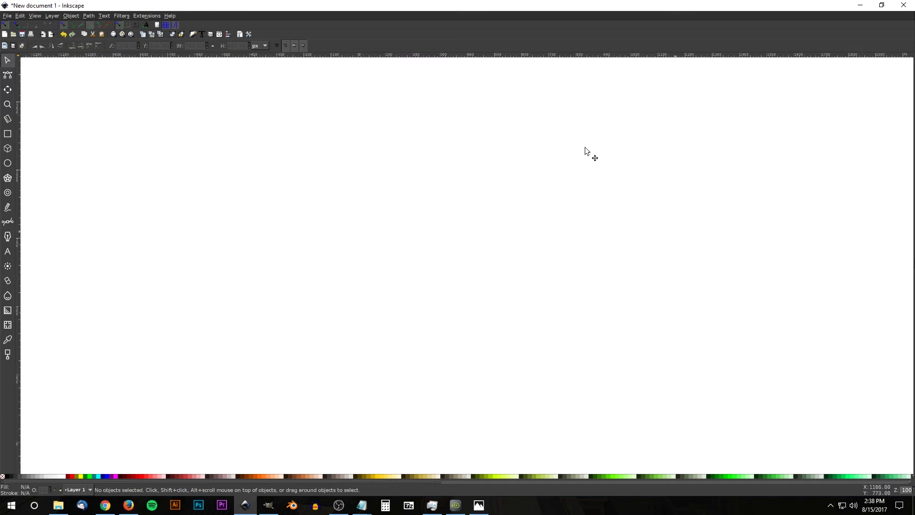
click(10, 18)
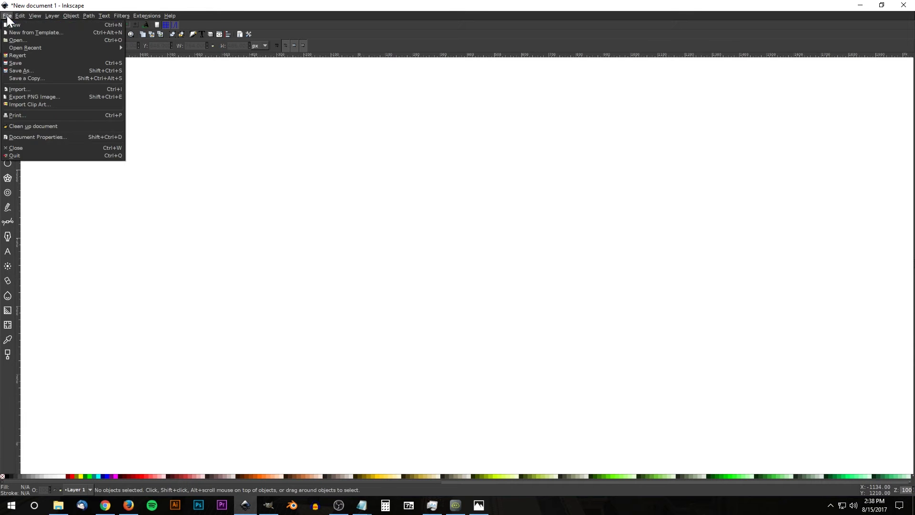
click(32, 138)
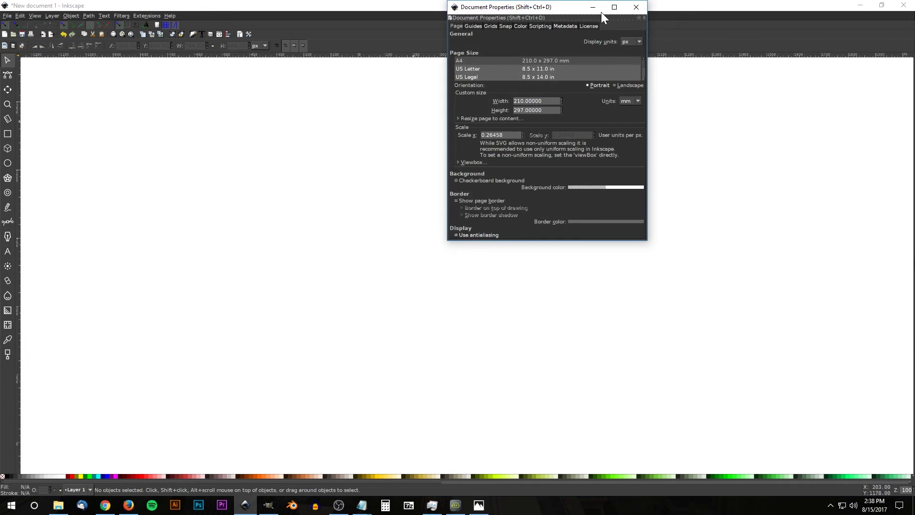
drag(559, 8, 523, 101)
click(591, 135)
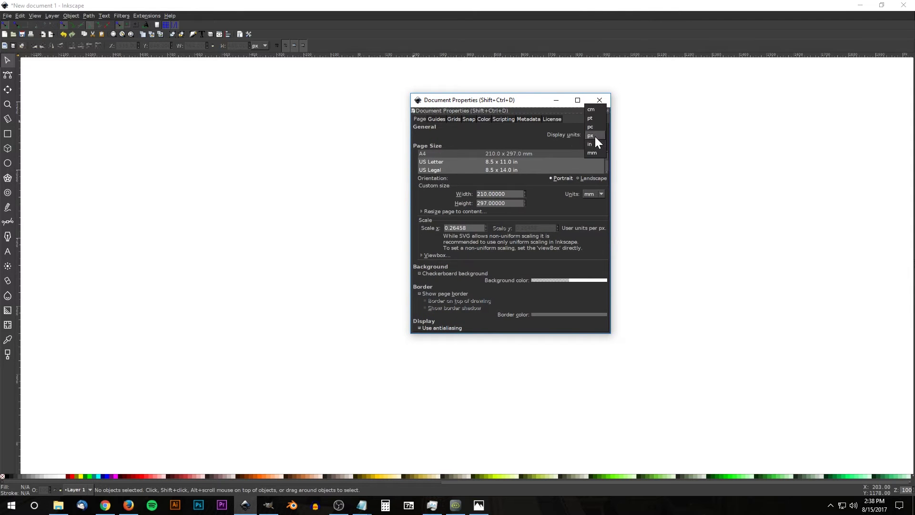
click(595, 137)
click(420, 293)
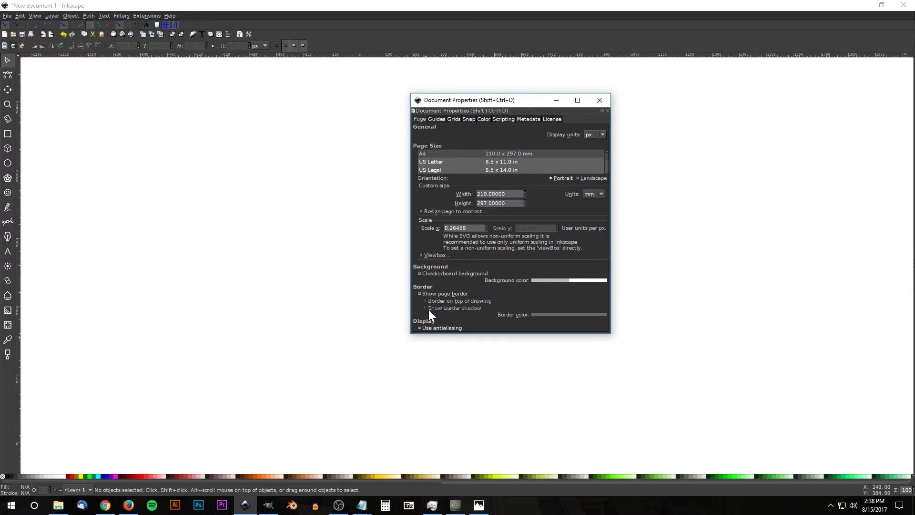
click(420, 292)
click(600, 100)
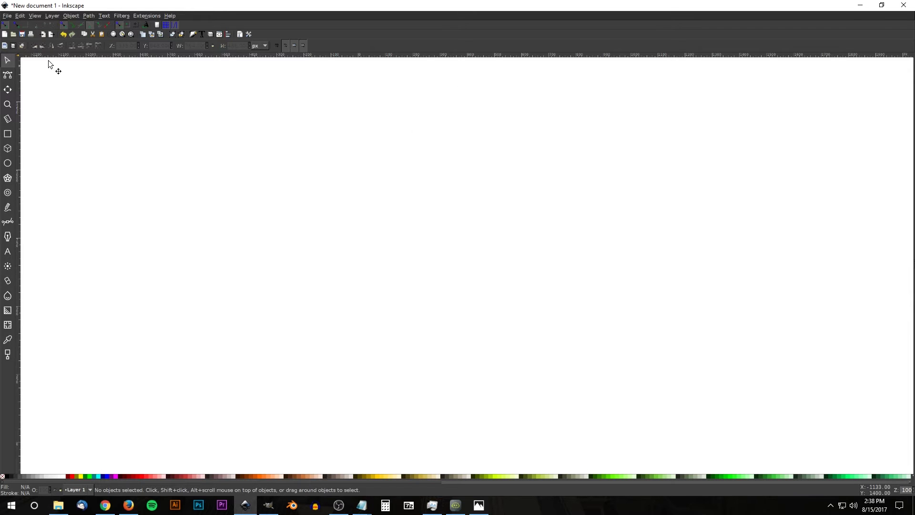
- Set the canvas zoom to 1:1
click(36, 16)
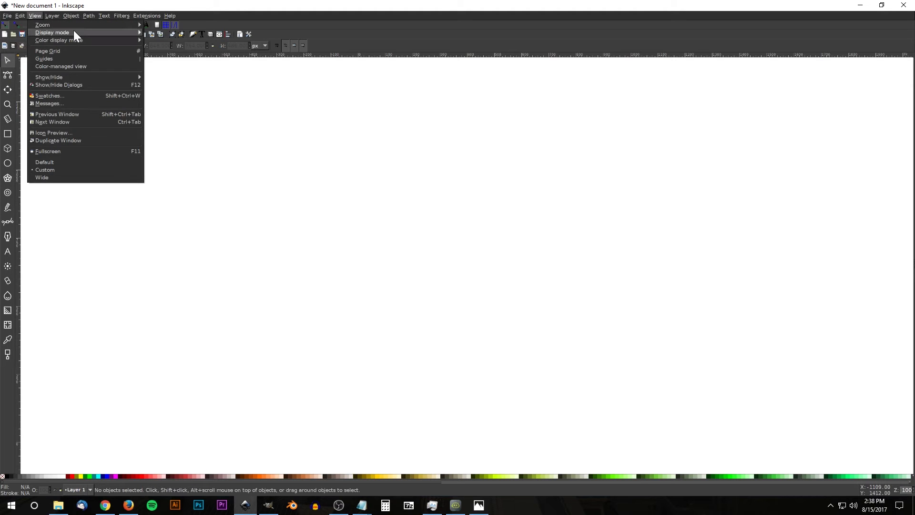
mouse_move(75, 27)
click(170, 43)
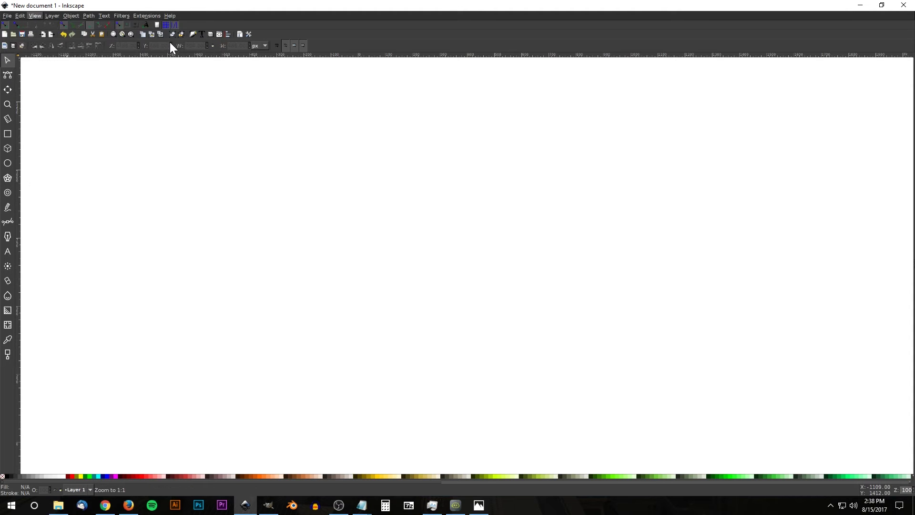
- Open Align and Distribute and Fill and Stroke, stack both in the dock, and keep alignment relative to Last selected
click(228, 33)
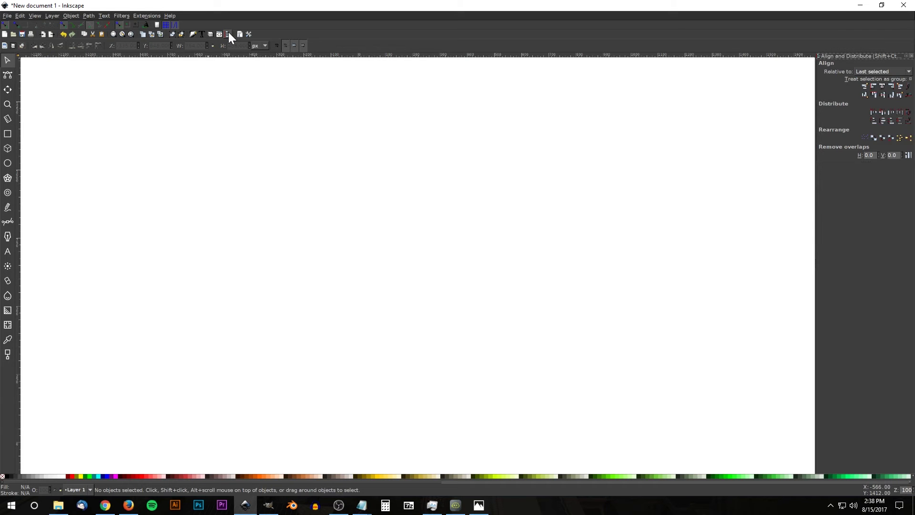
click(193, 37)
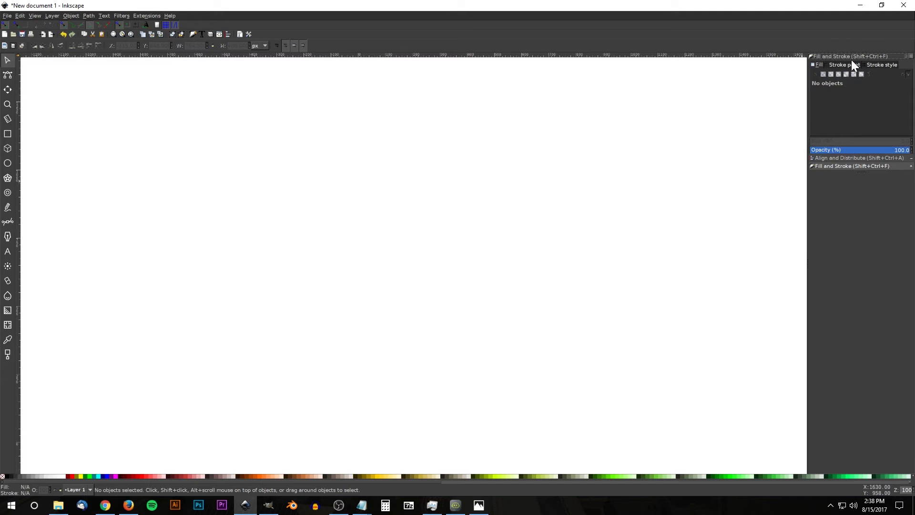
mouse_move(854, 56)
mouse_down()
mouse_move(850, 116)
mouse_move(853, 79)
mouse_move(748, 423)
mouse_move(885, 212)
mouse_up()
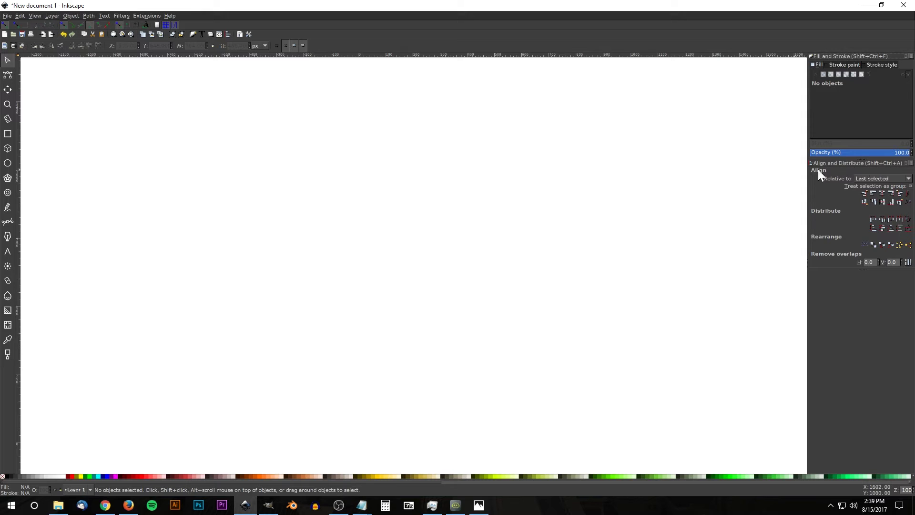
click(886, 179)
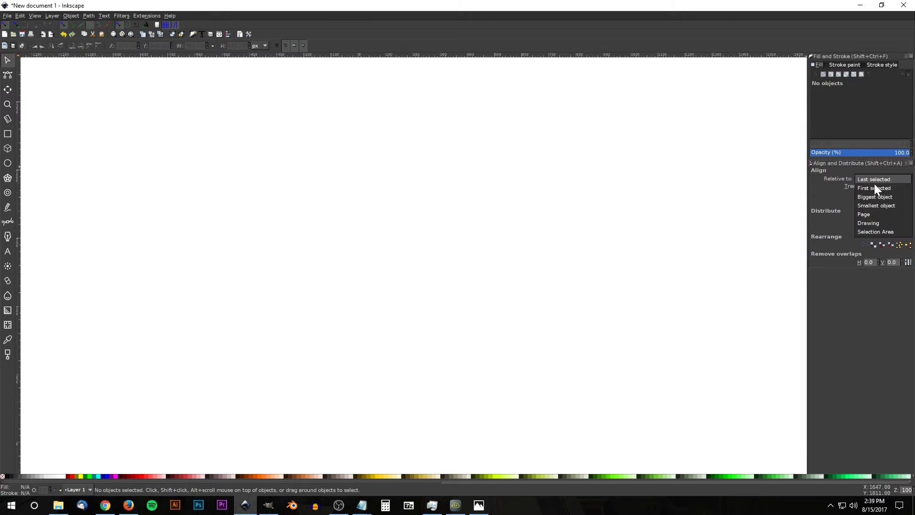
click(870, 180)
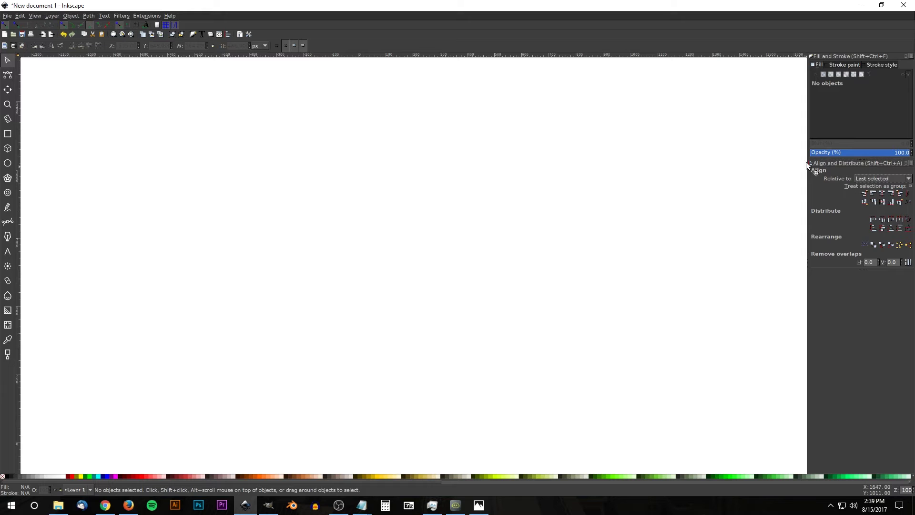
- Draw a circle about 500 px in diameter in the middle of the canvas, with no fill and a flat black stroke
click(8, 163)
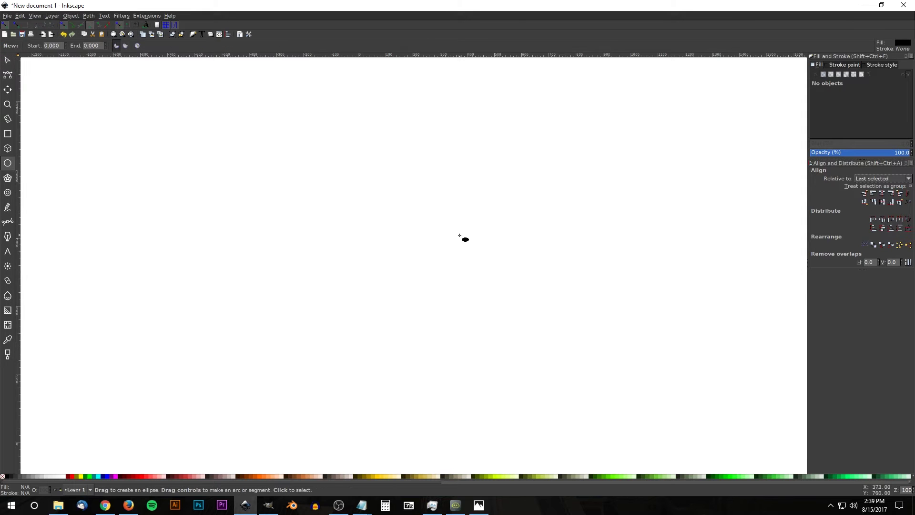
drag(388, 233, 462, 312)
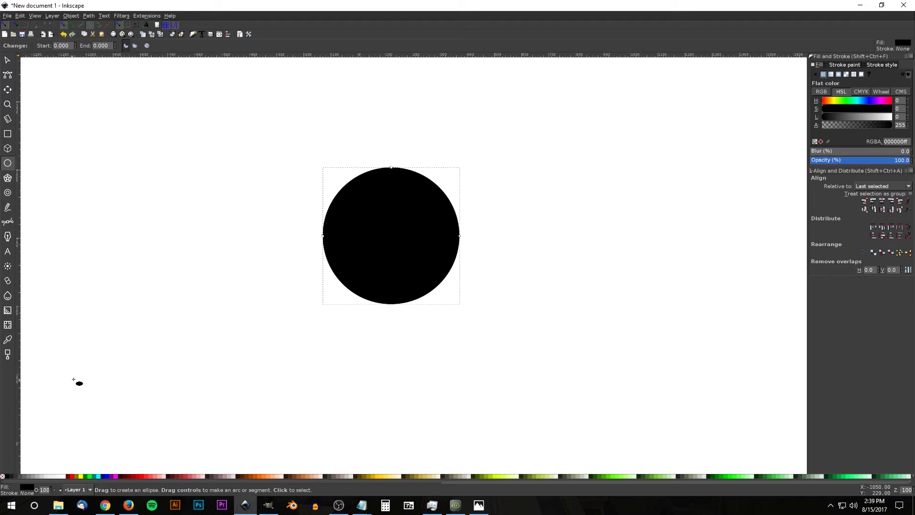
click(816, 74)
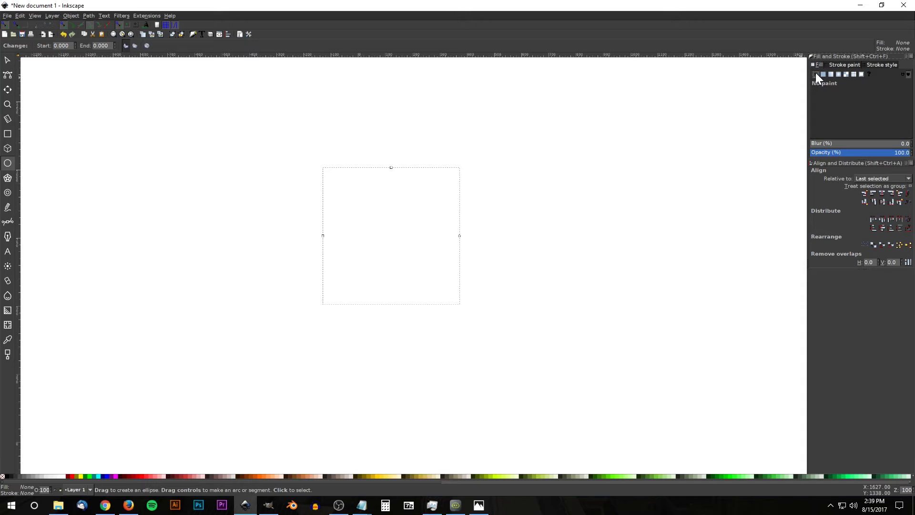
click(846, 67)
click(823, 74)
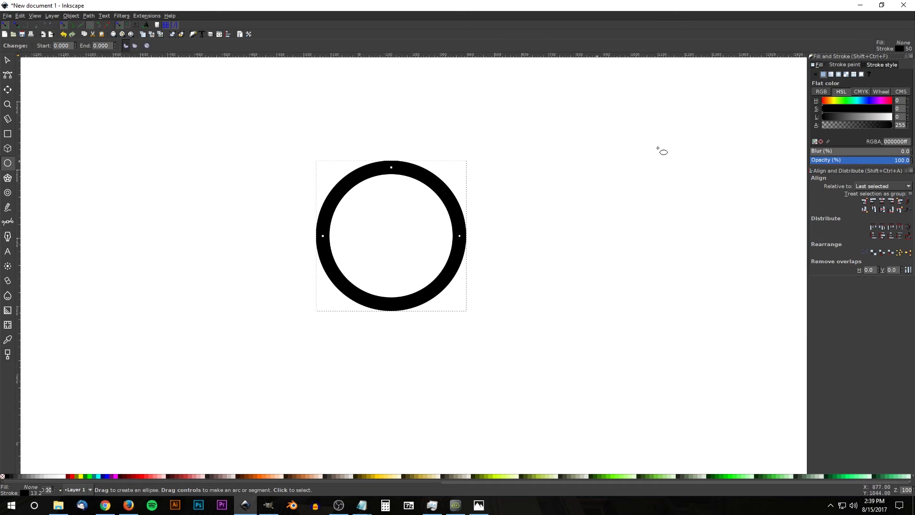
- Set the circle's stroke width unit to px and lower its opacity to about 50%
click(879, 65)
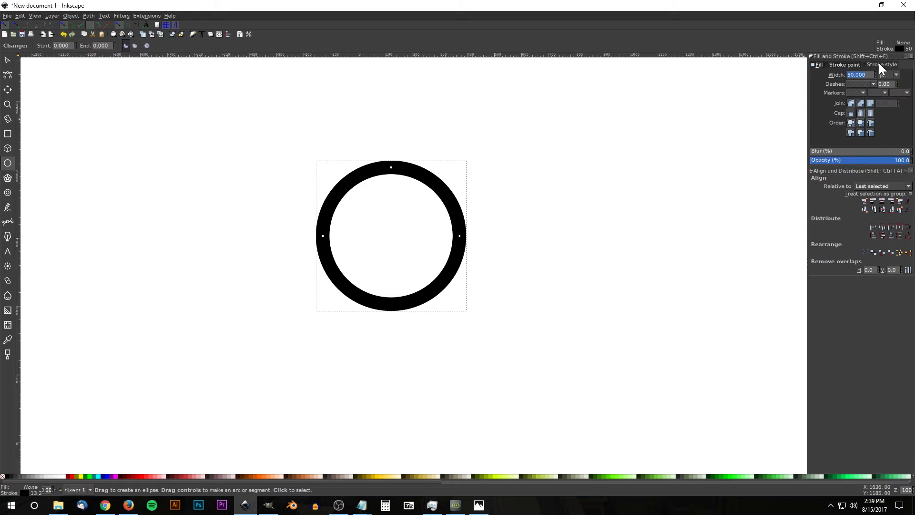
click(895, 75)
click(885, 76)
mouse_move(866, 164)
mouse_down()
mouse_move(850, 164)
mouse_move(860, 164)
mouse_up()
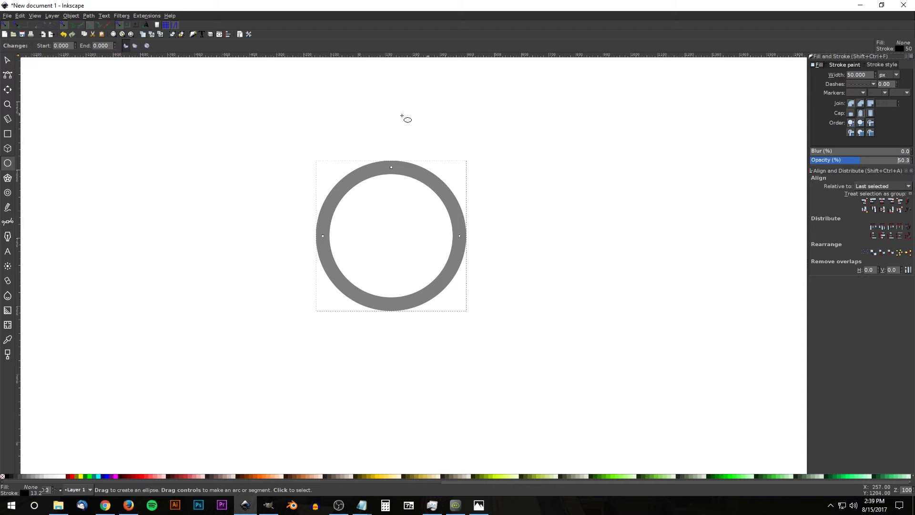
- Convert the circle to a path and move it slightly down and to the right
click(90, 16)
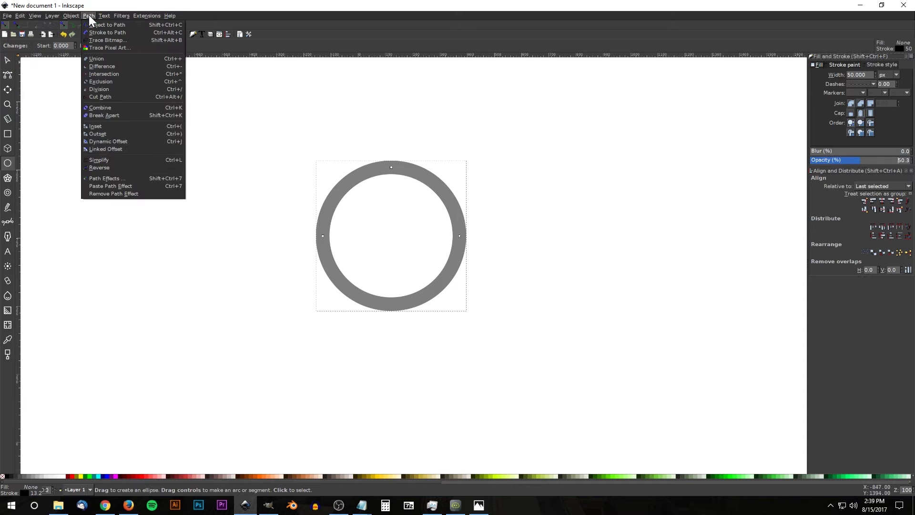
click(92, 25)
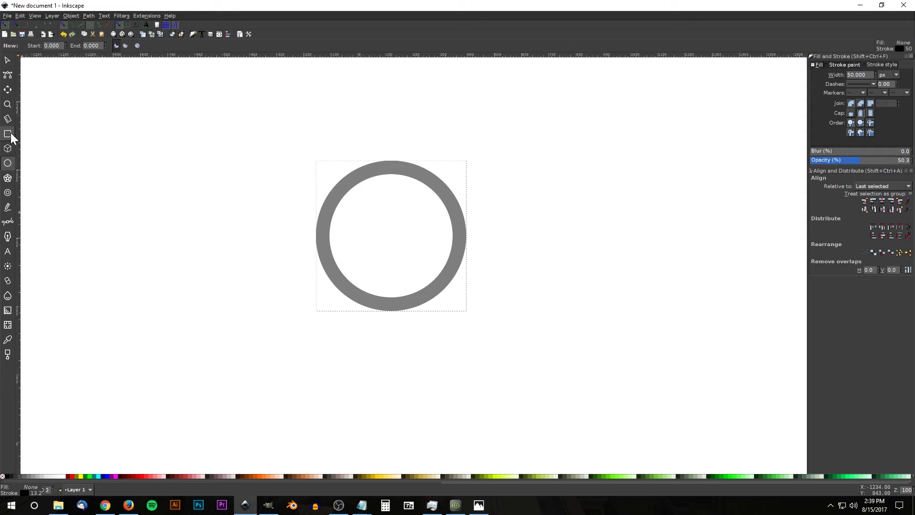
click(7, 61)
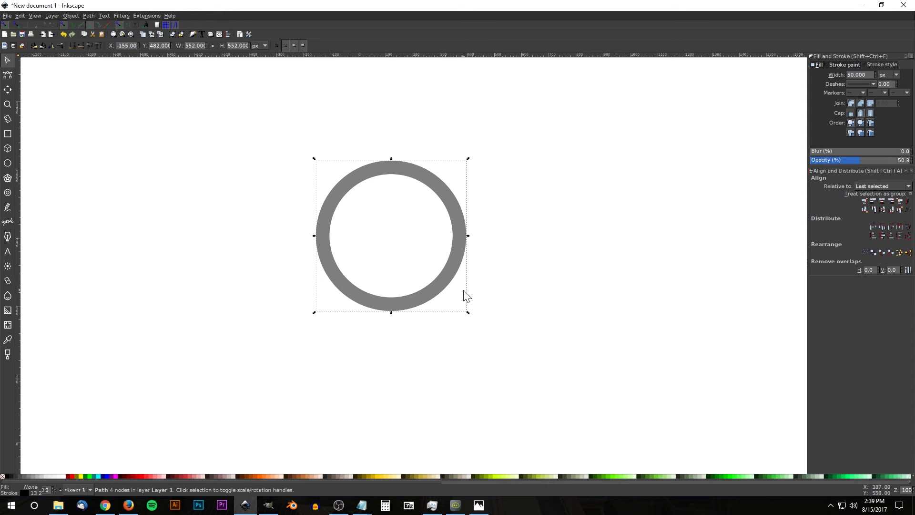
drag(455, 236, 460, 246)
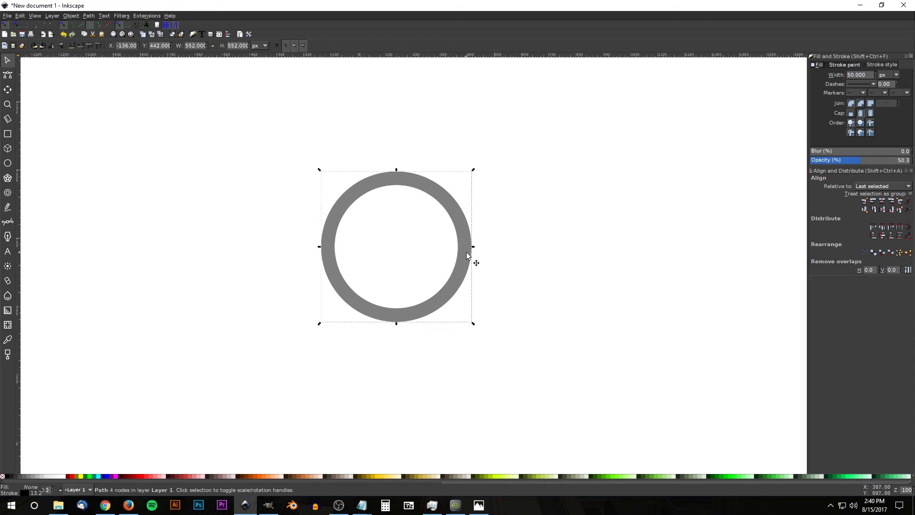
- Try resizing the circle around its centre with stroke width scaling turned off, undoing each resize
drag(473, 325, 458, 317)
key(ctrl+z)
drag(473, 247, 535, 275)
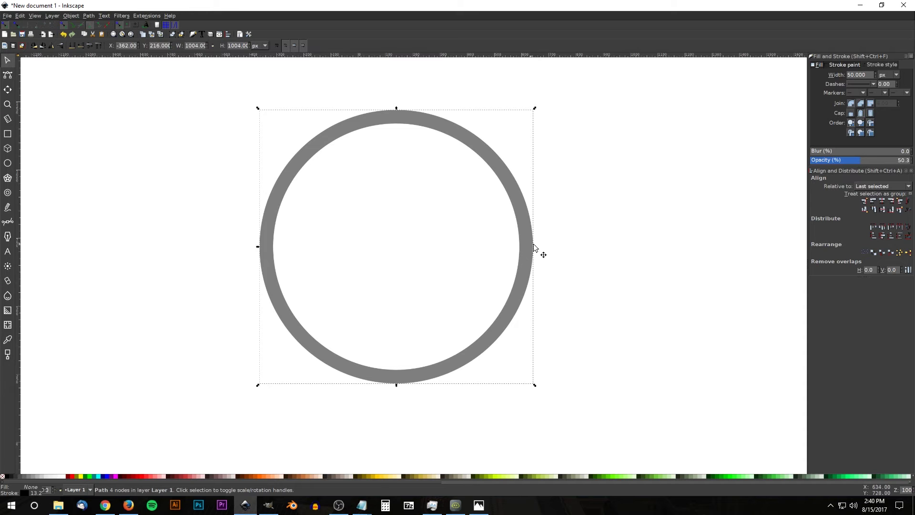
key(ctrl+z)
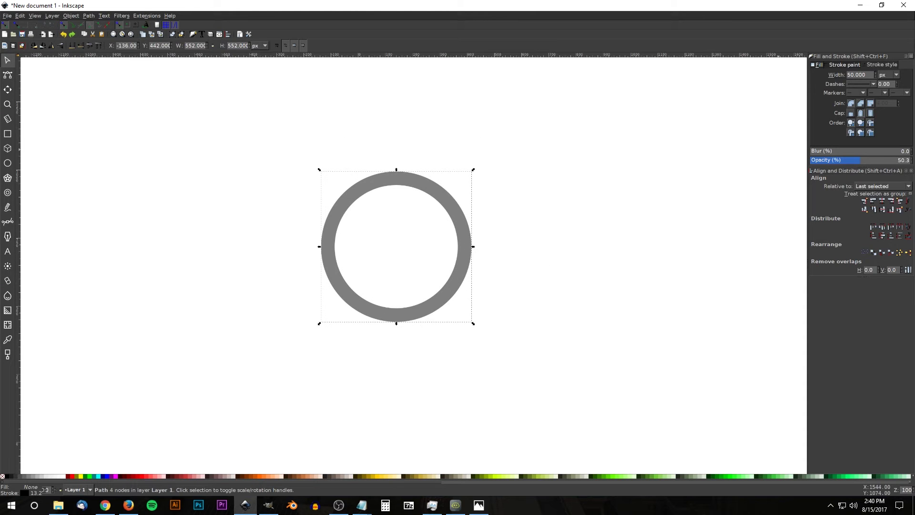
drag(474, 252, 615, 265)
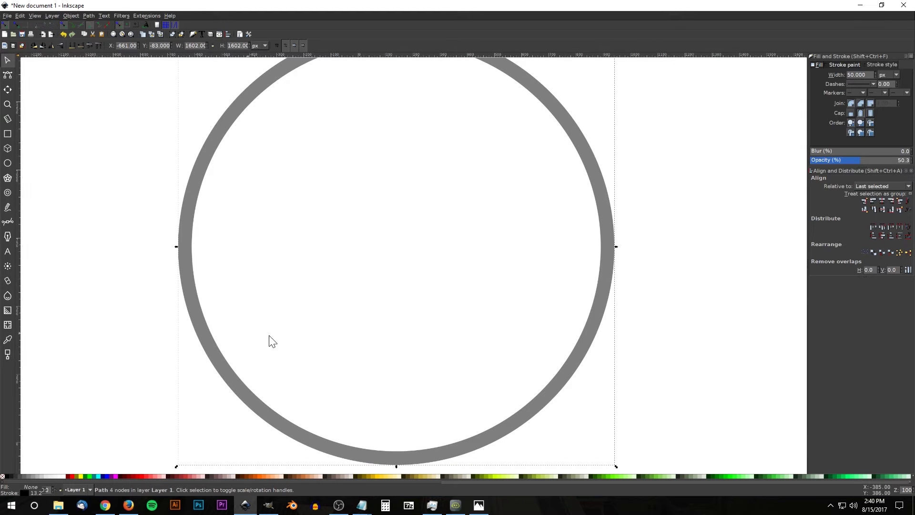
key(ctrl+z)
- Try enlarging the circle with stroke width scaling turned on, undo it, and turn stroke scaling off again
click(283, 44)
drag(473, 247, 638, 273)
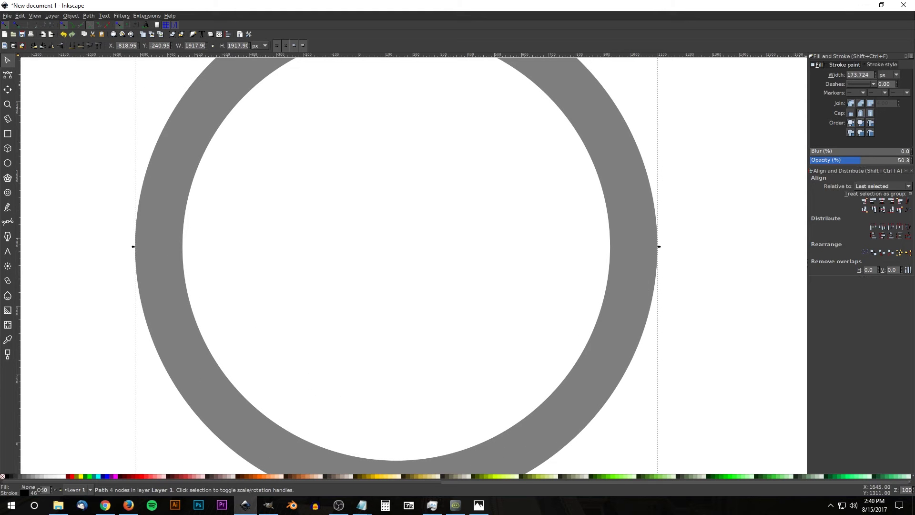
key(ctrl+z)
ctrl+scroll(347, 221, down, 1)
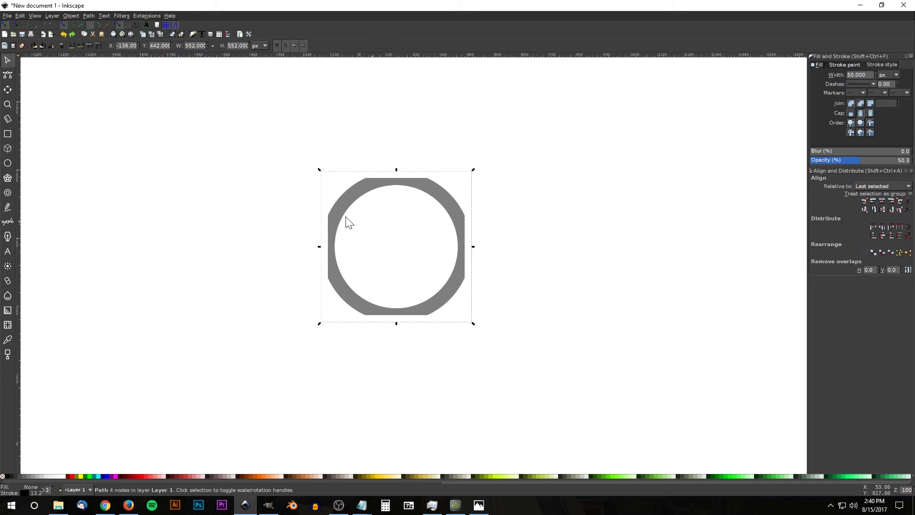
ctrl+scroll(341, 247, up, 1)
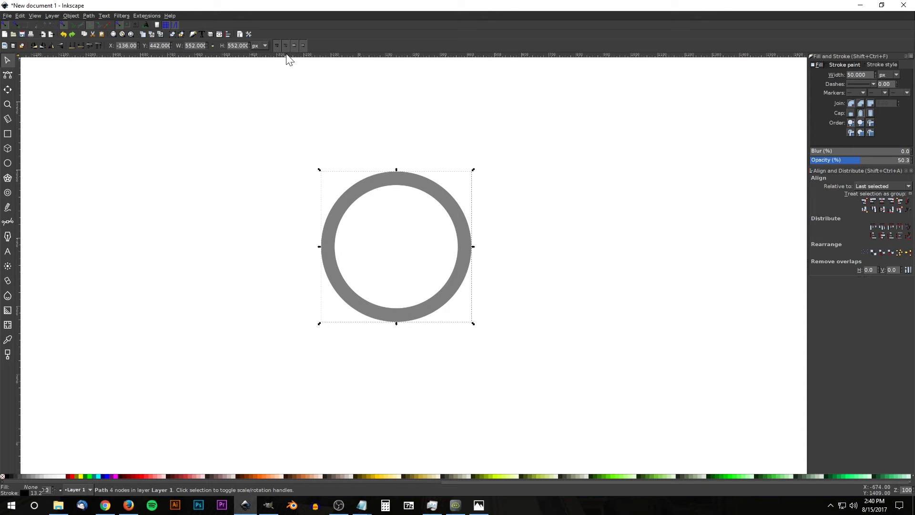
click(277, 45)
- Shrink the circle to about 408 px across and move it to the upper right of the canvas
drag(459, 231, 518, 213)
mouse_move(484, 252)
mouse_down()
mouse_move(653, 231)
mouse_move(214, 208)
mouse_move(651, 224)
mouse_up()
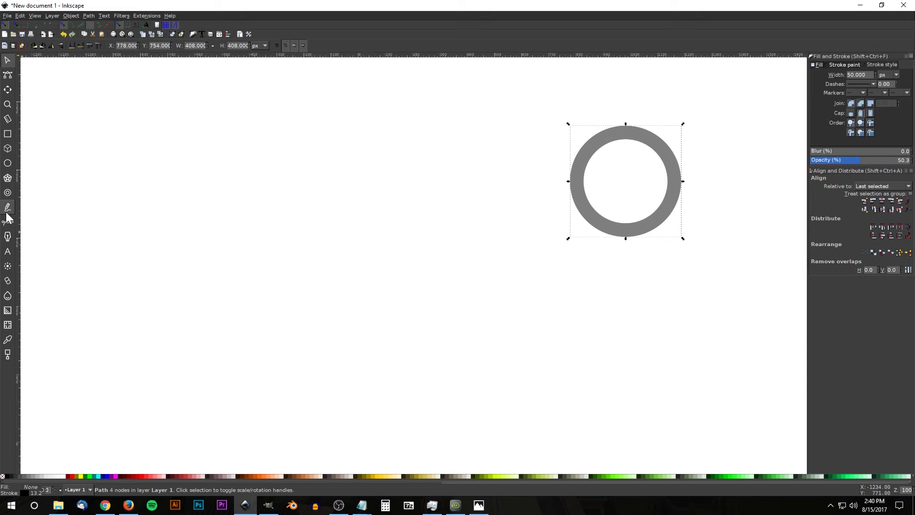
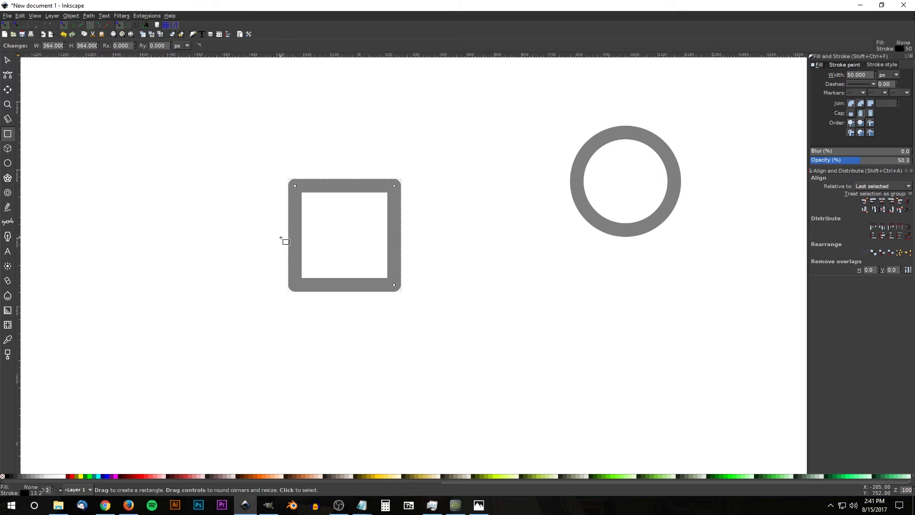
- Convert the square to a path and rotate it 45 degrees so it stands as a diamond
click(88, 15)
click(102, 25)
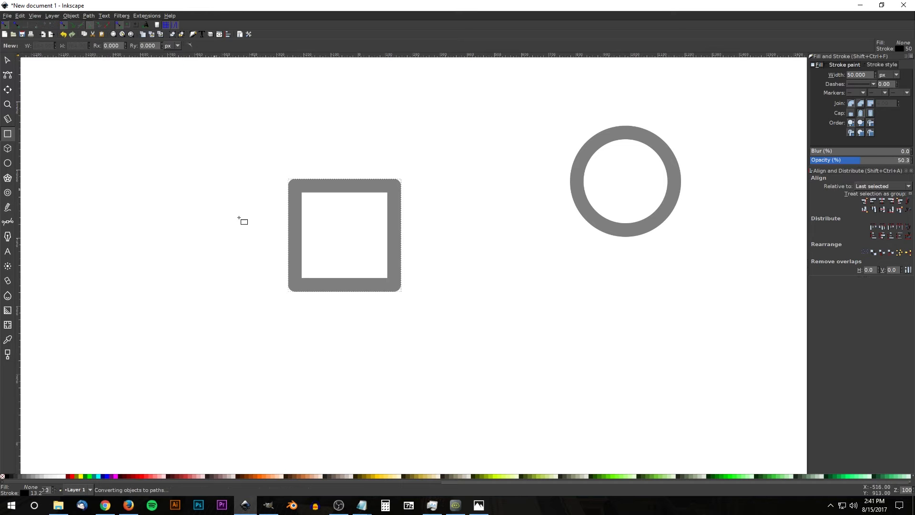
click(8, 62)
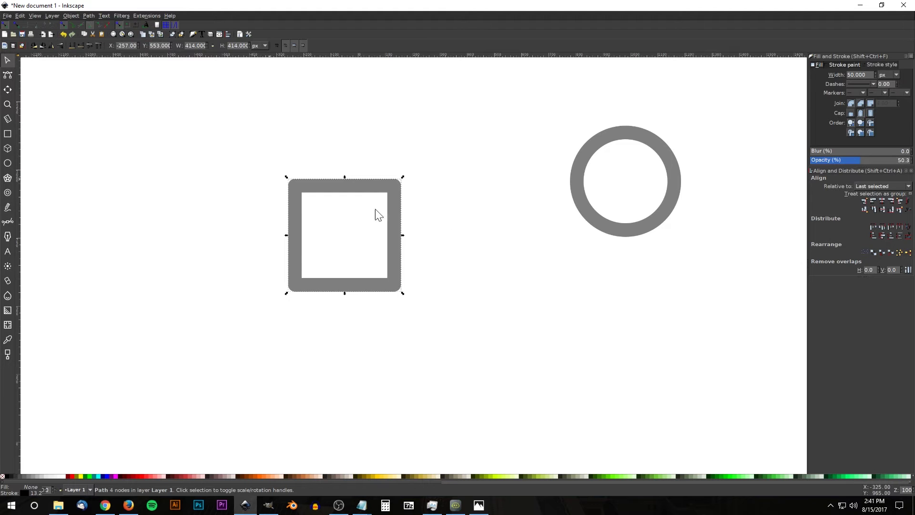
click(382, 185)
key(ctrl)
drag(406, 180, 421, 228)
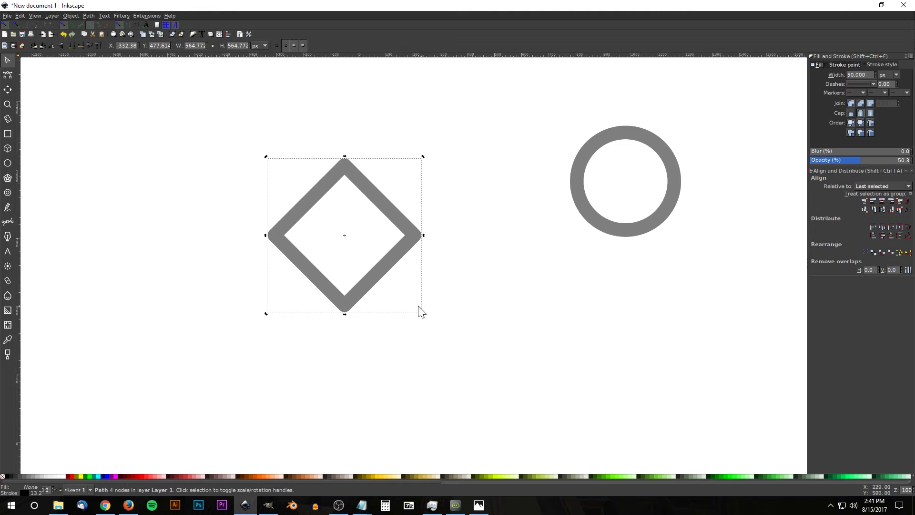
- Move the diamond down slightly and place the circle so it overlaps the diamond's upper corner
drag(367, 279, 357, 307)
drag(636, 227, 365, 239)
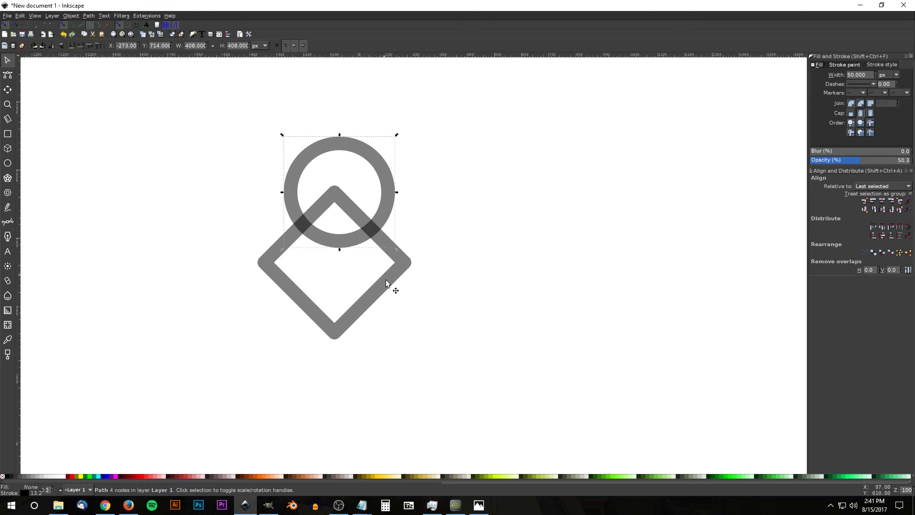
- Narrow the diamond to about 334 px wide and place a duplicate of it overlapping on its left side
click(382, 279)
drag(414, 263, 358, 287)
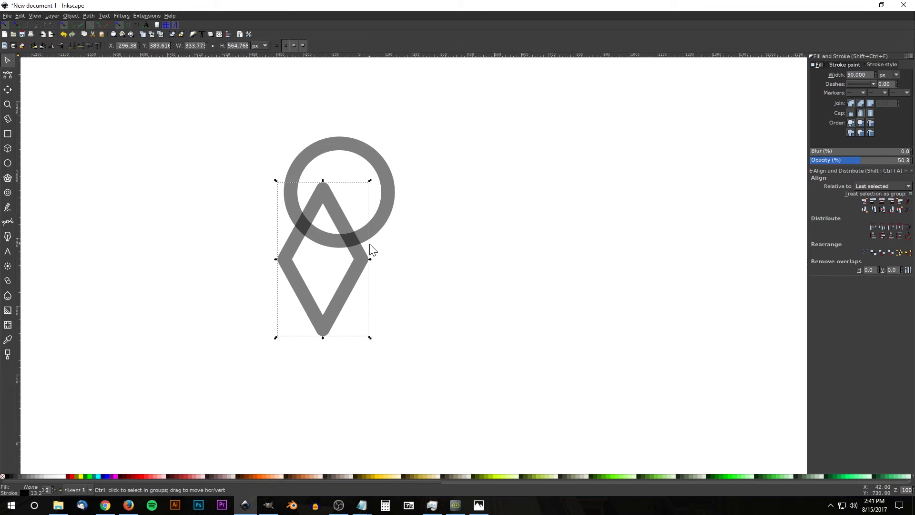
key(ctrl+d)
drag(334, 207, 302, 221)
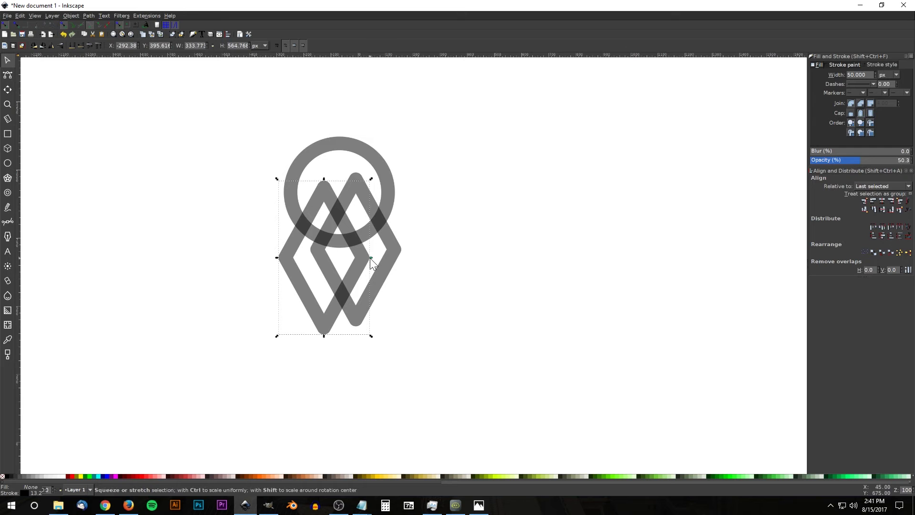
- Shrink the left diamond to about 294 by 492 px and adjust its position, consulting the reference logo in thumbnail.png
drag(370, 258, 364, 257)
drag(309, 224, 308, 220)
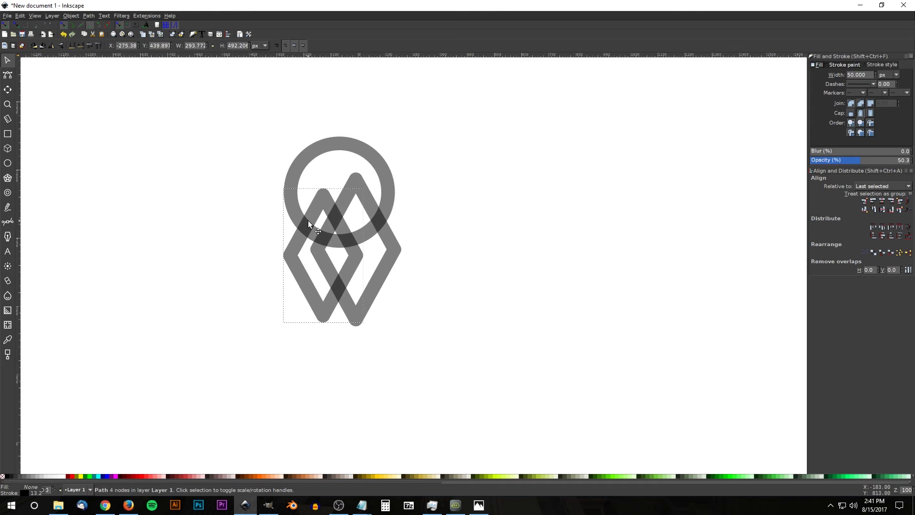
click(478, 505)
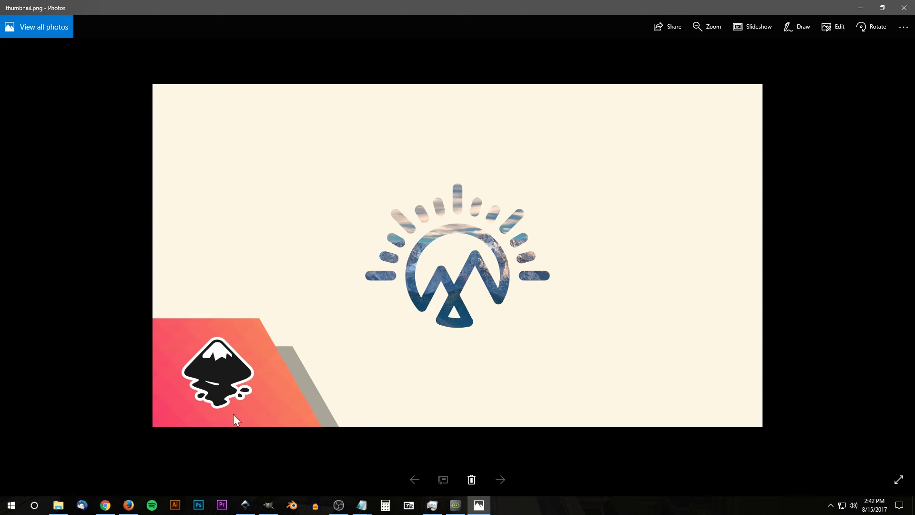
click(245, 506)
drag(388, 247, 349, 245)
ctrl+scroll(322, 232, up, 4)
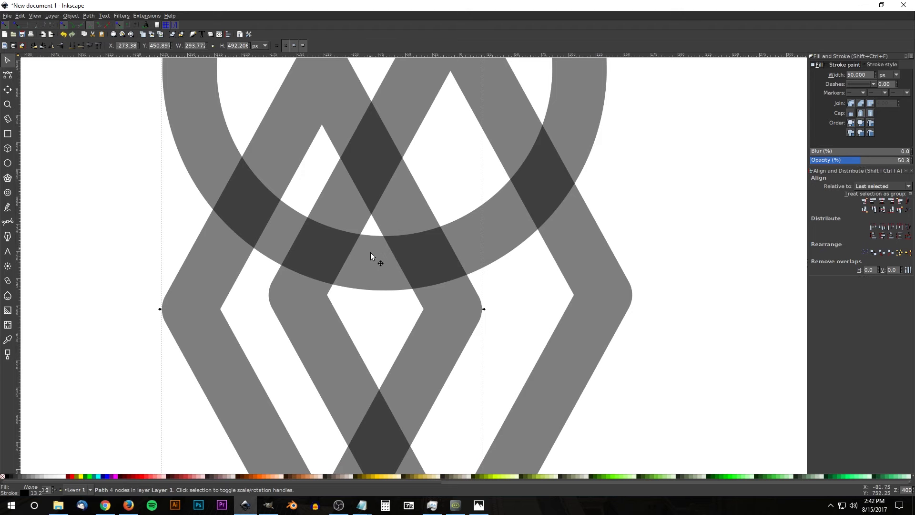
ctrl+scroll(371, 250, down, 4)
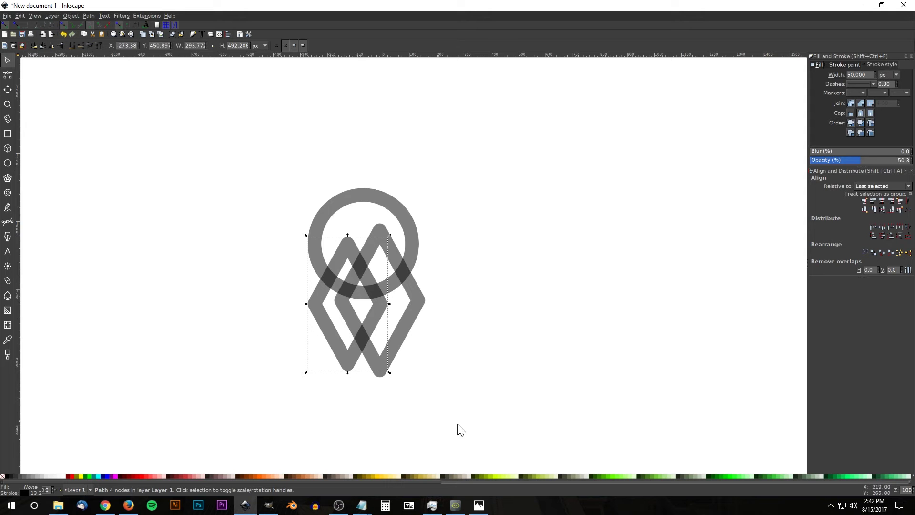
- Enlarge the circle and both diamonds together to about 516 px wide, and scale the right diamond to about 444 by 764 px
drag(489, 427, 176, 125)
mouse_move(427, 285)
mouse_down()
mouse_move(440, 290)
mouse_move(436, 326)
mouse_up()
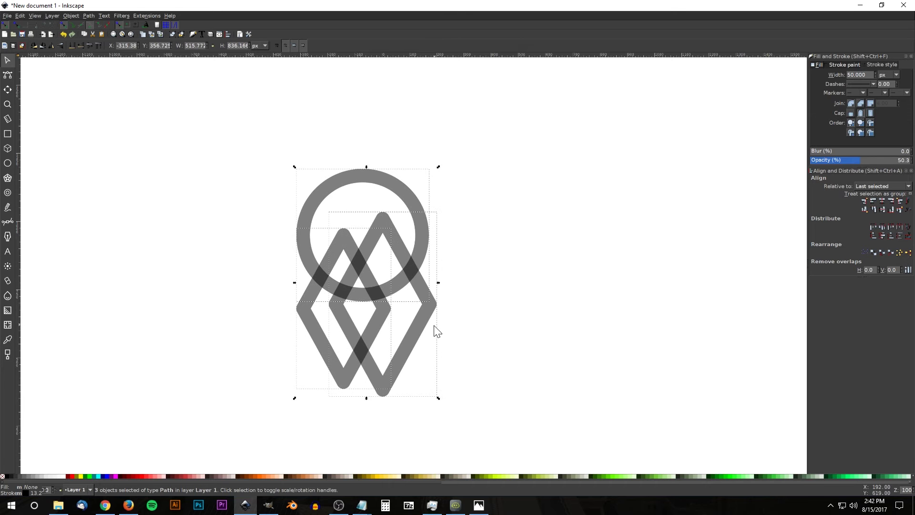
click(492, 261)
drag(413, 288, 414, 283)
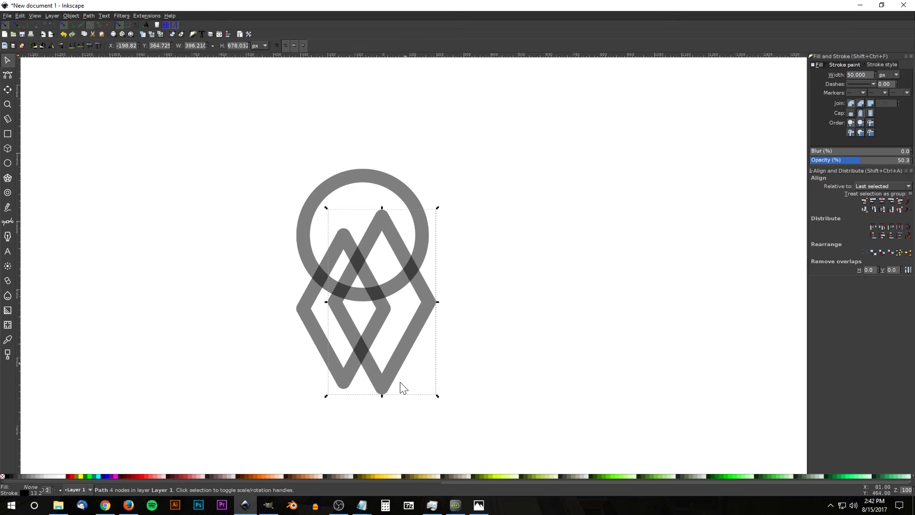
drag(381, 396, 381, 408)
drag(430, 298, 434, 305)
- Fine-tune the positions of both diamonds so their upper tips form two overlapping peaks inside the circle
drag(373, 305, 370, 299)
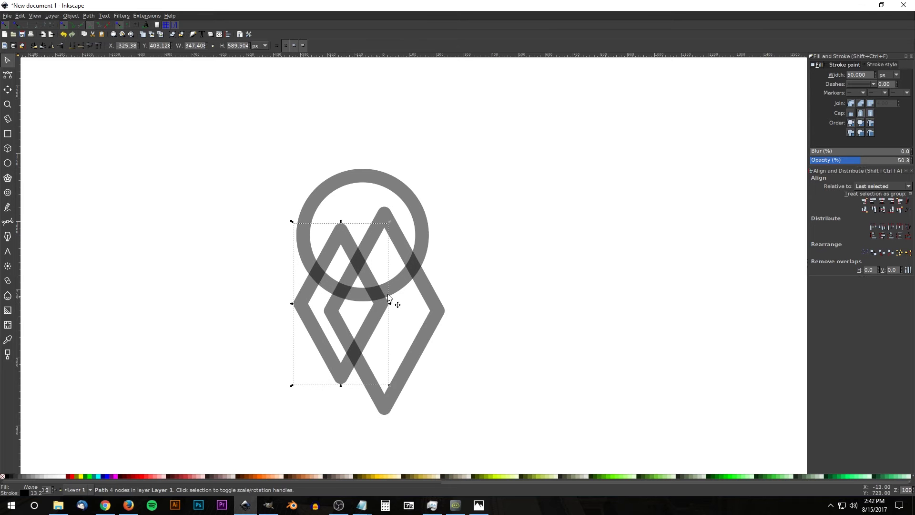
click(433, 286)
drag(433, 283, 434, 281)
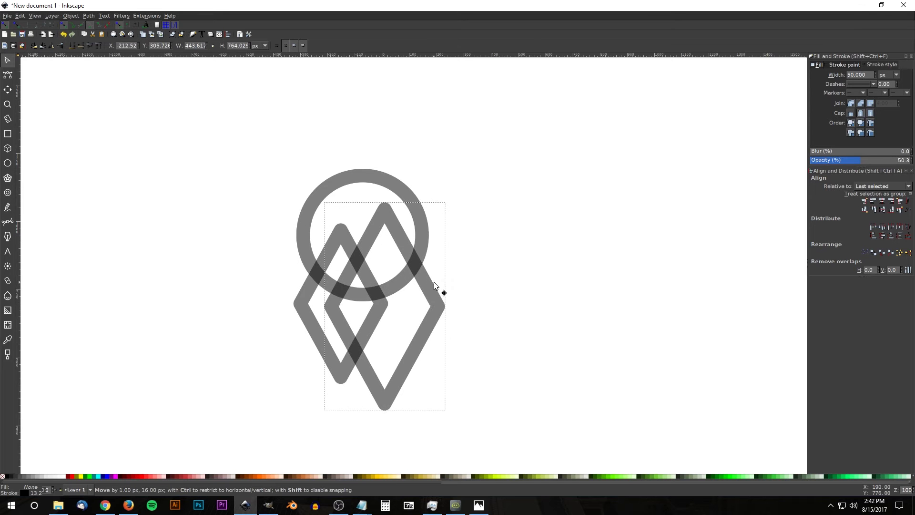
drag(398, 230, 395, 230)
drag(332, 233, 334, 233)
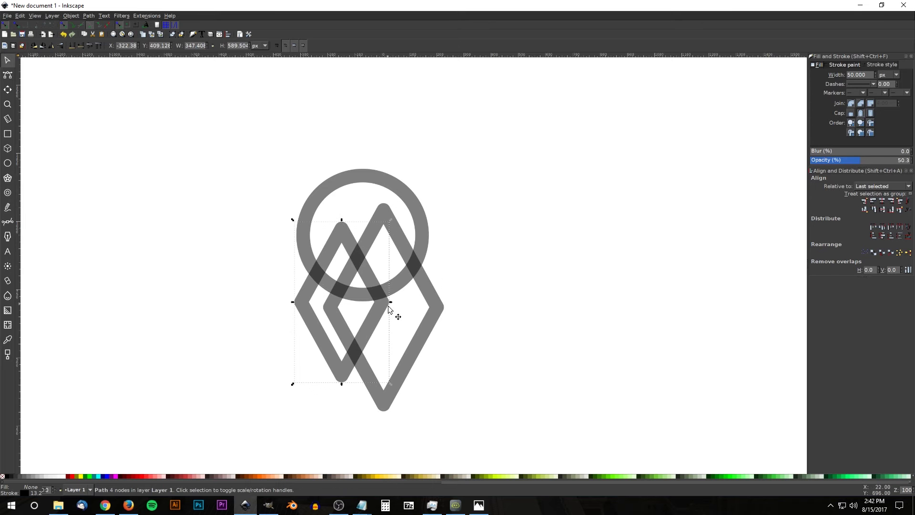
- Examine the mountain shapes of the reference logo in thumbnail.png in Photos and return to Inkscape
click(473, 309)
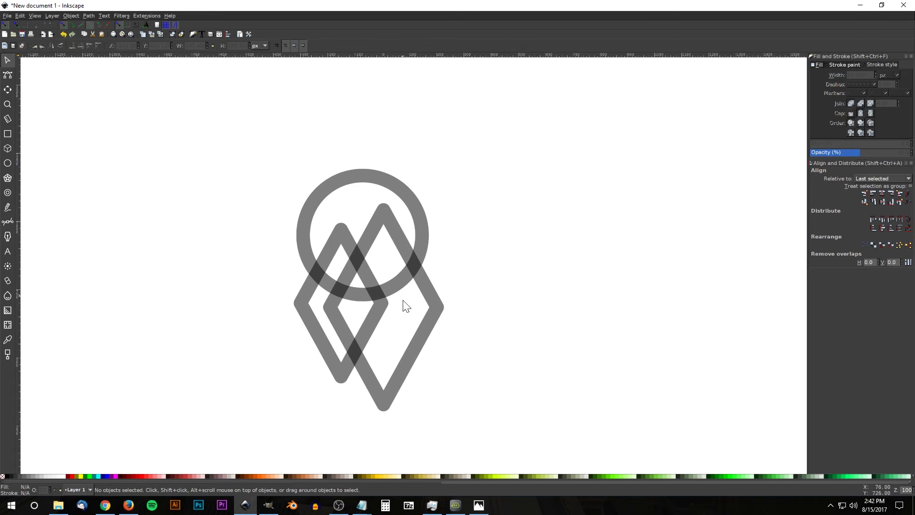
click(479, 505)
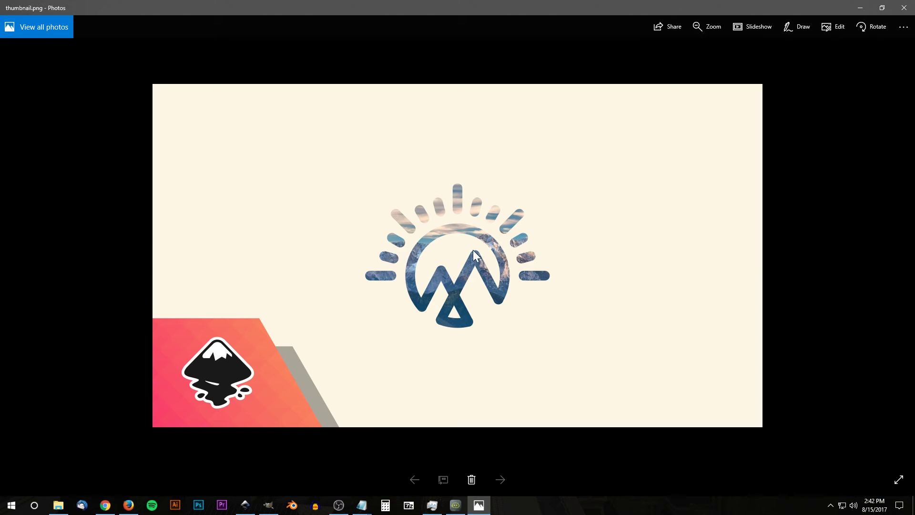
click(245, 505)
- Cut the smaller diamond with a duplicate of the circle using Cut Path, and delete the piece outside the circle
click(378, 176)
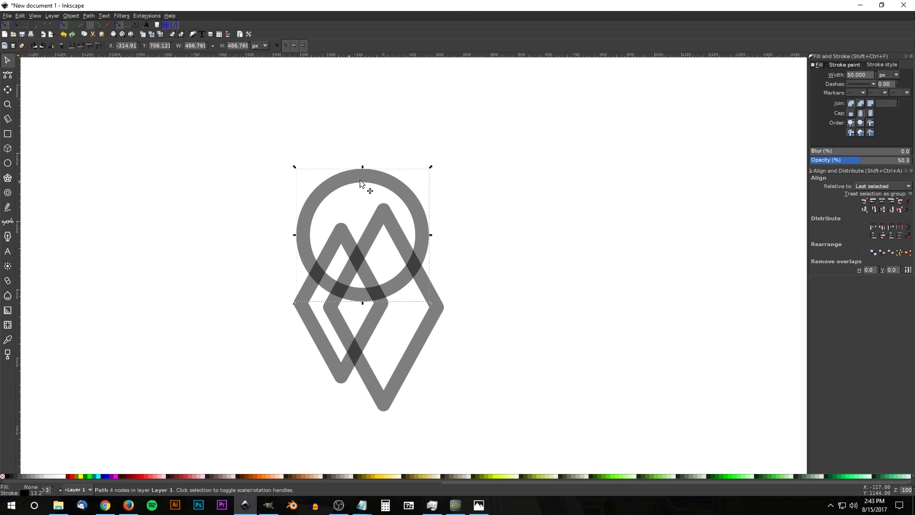
key(ctrl+d)
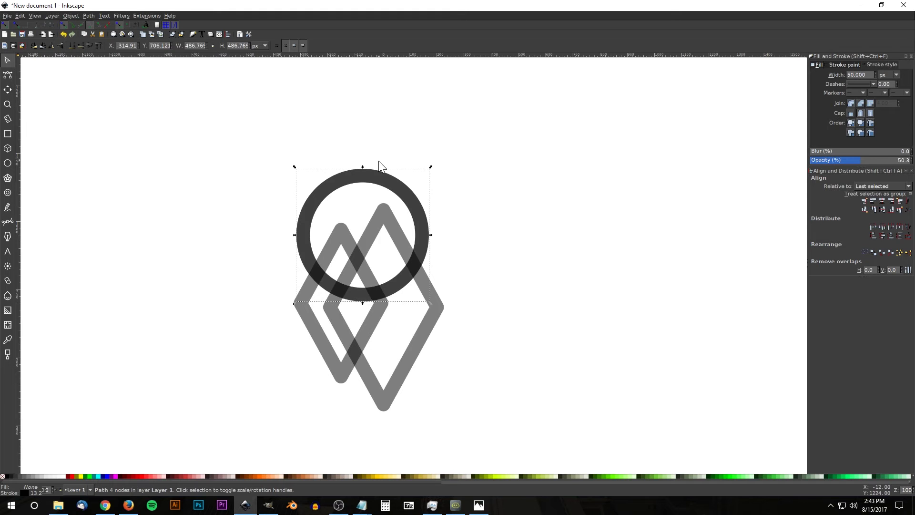
key(shift)
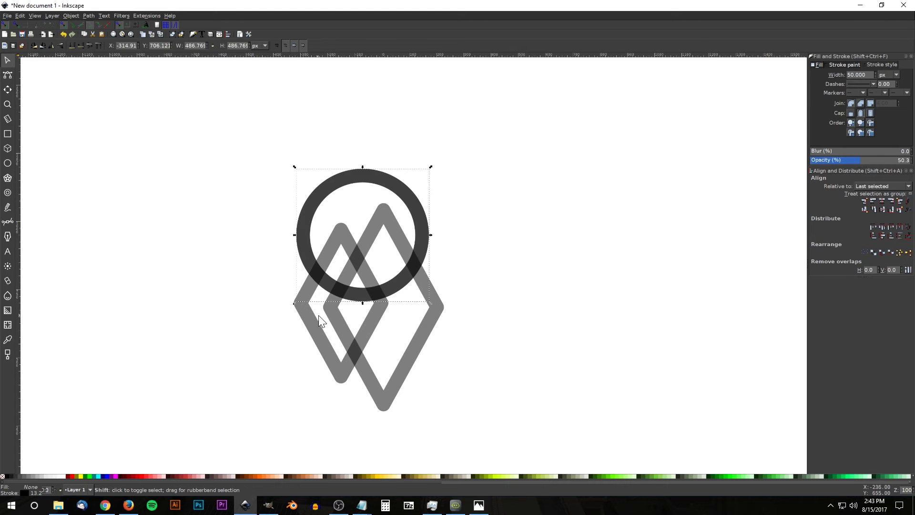
shift+click(303, 298)
click(90, 15)
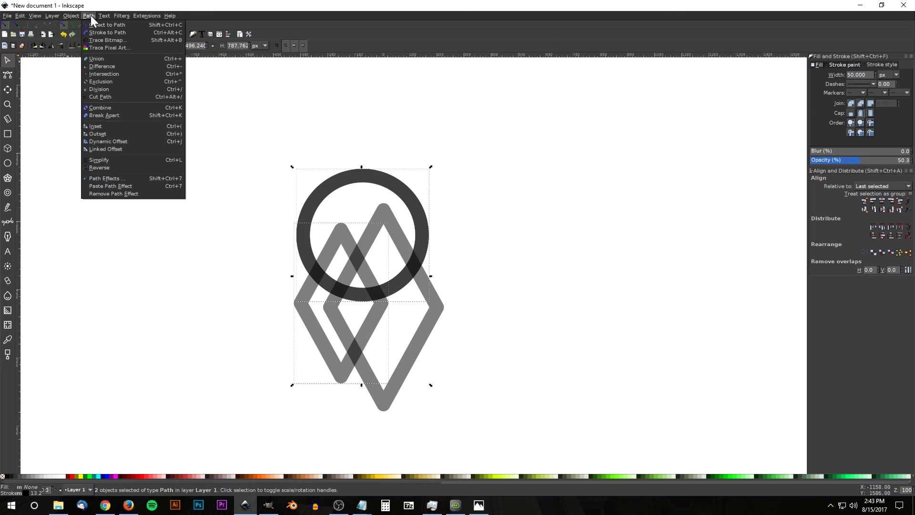
click(110, 96)
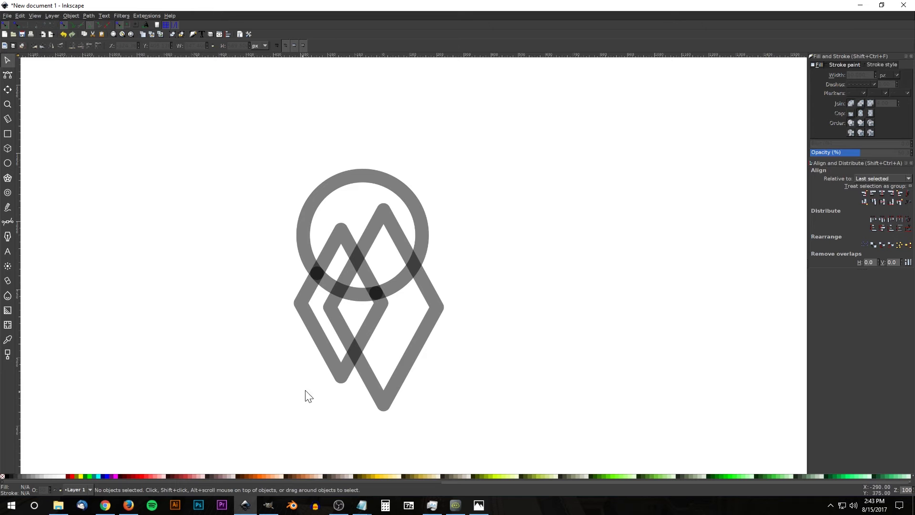
mouse_move(318, 333)
mouse_down()
mouse_move(295, 353)
mouse_move(182, 284)
mouse_move(167, 261)
mouse_up()
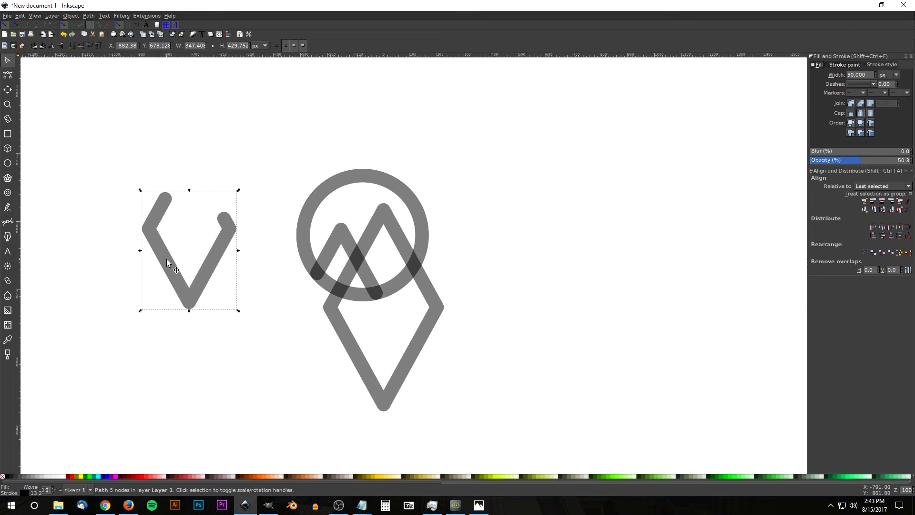
key(Delete)
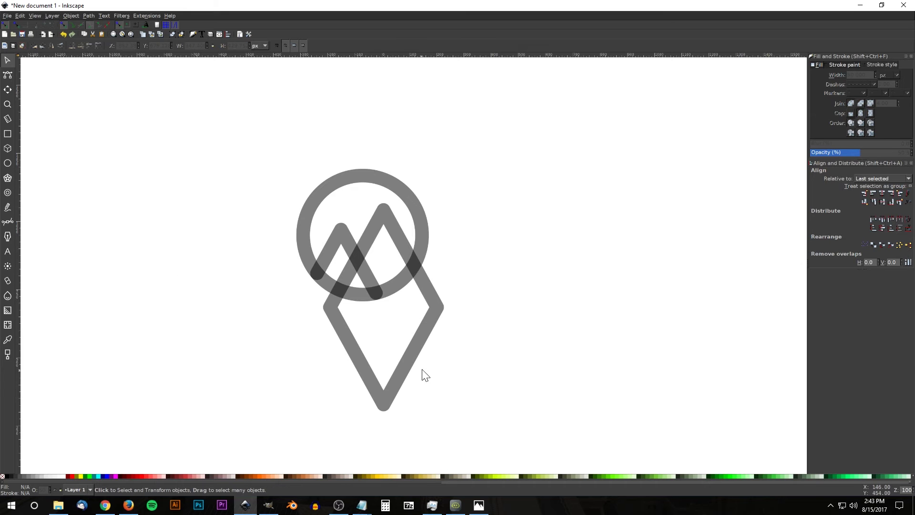
- Cut the larger diamond with a duplicate of the circle using Cut Path, and delete its lower piece
click(361, 177)
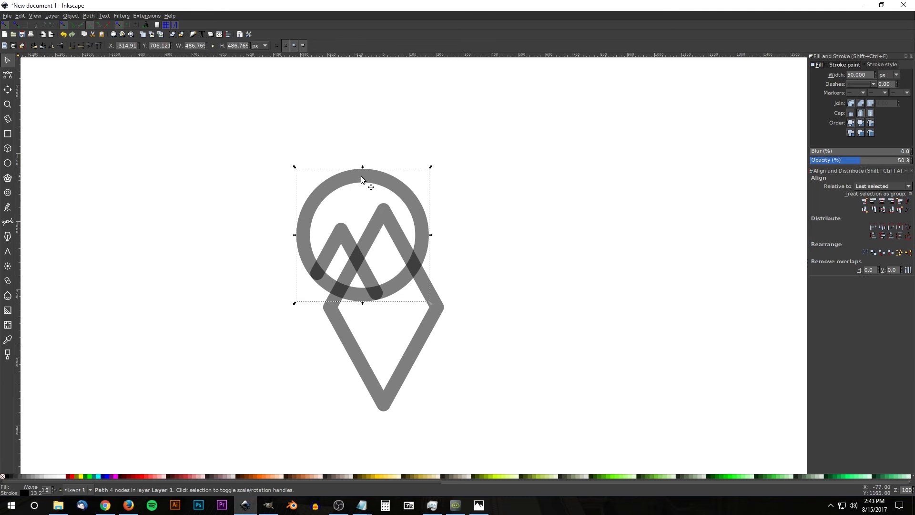
key(ctrl+d)
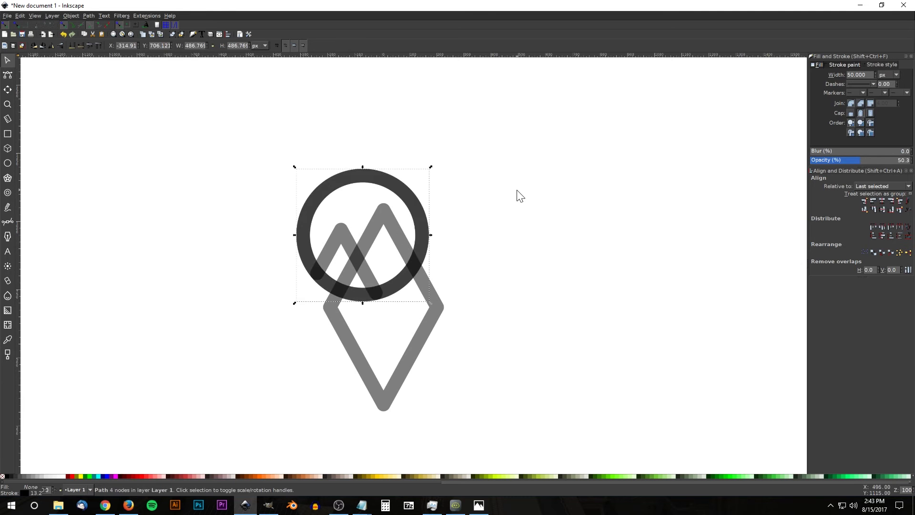
shift+click(382, 210)
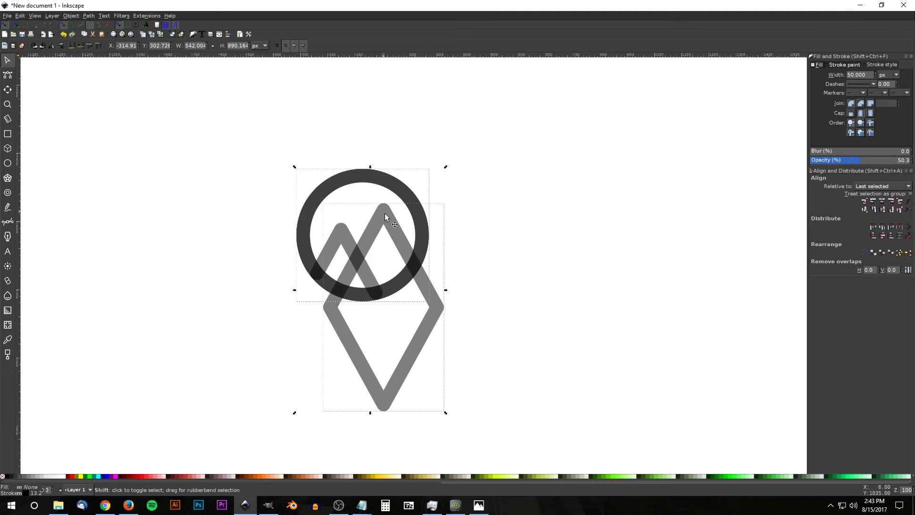
click(90, 16)
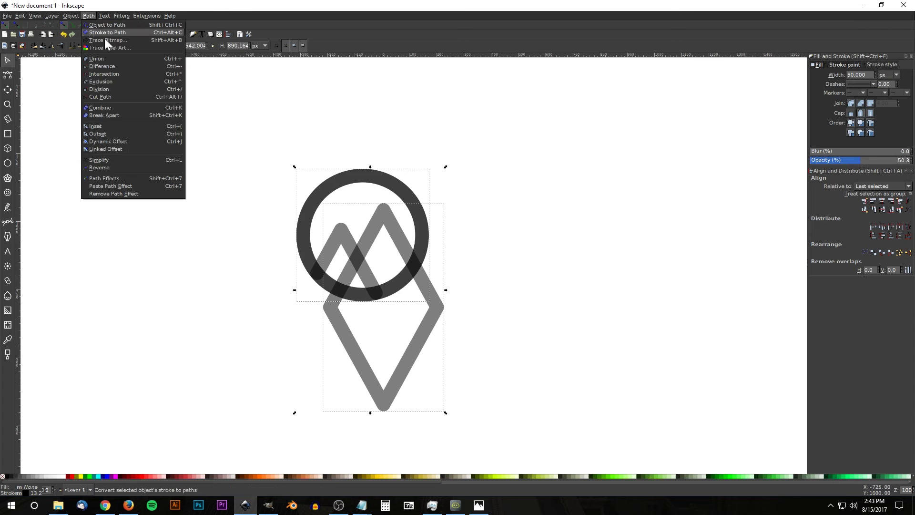
click(110, 97)
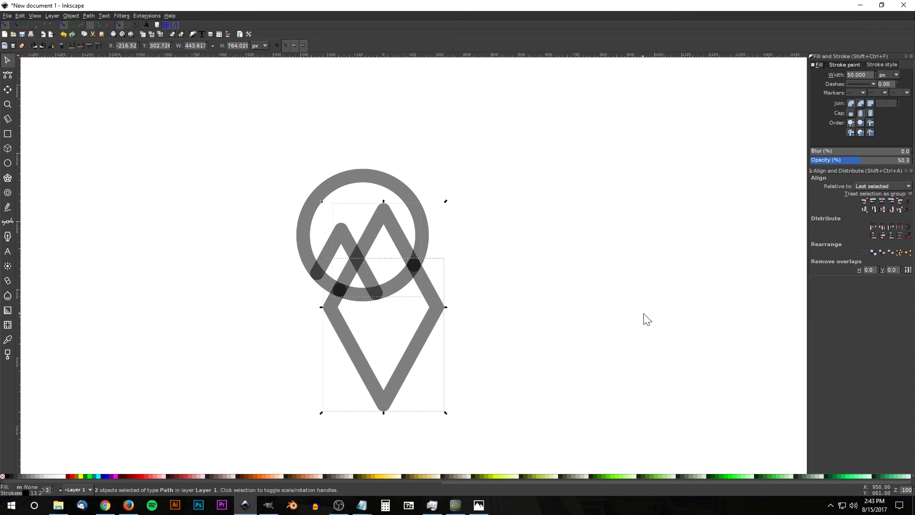
click(558, 201)
drag(423, 337, 674, 280)
key(Delete)
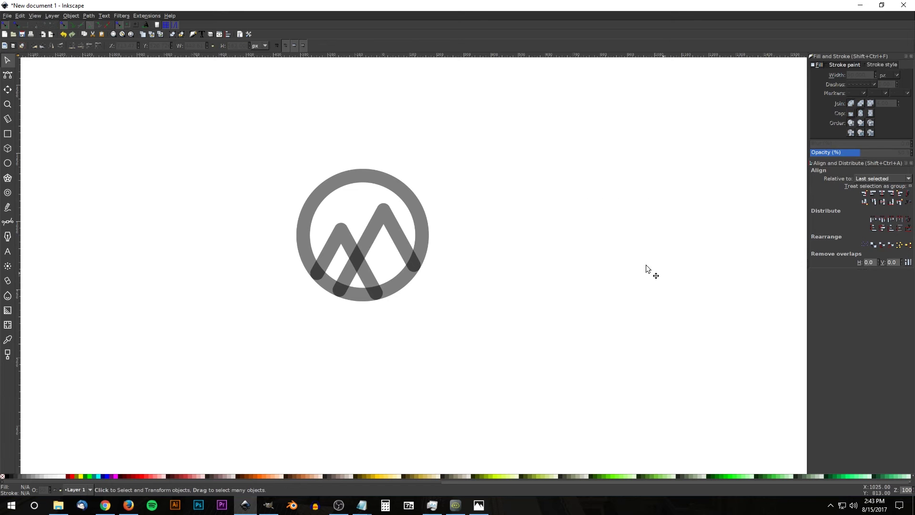
- Cut the circle with a duplicate of the smaller mountain peak using Cut Path
click(336, 232)
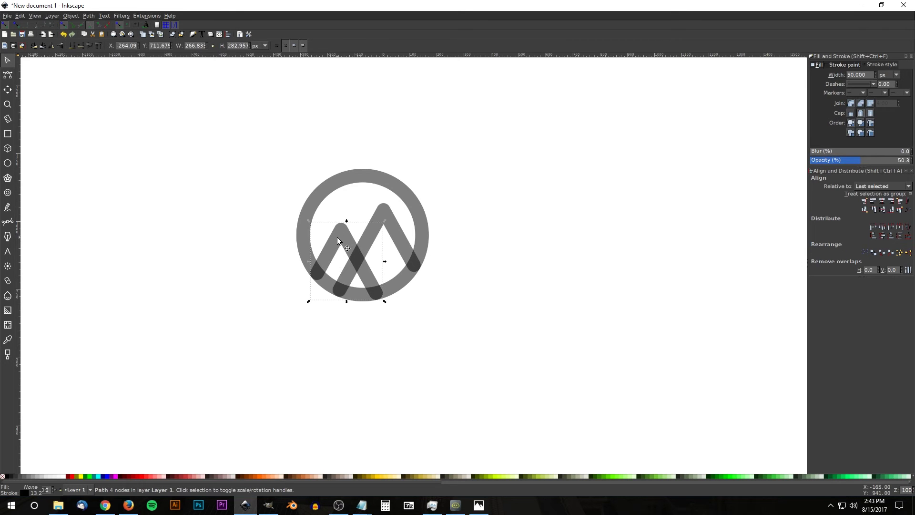
key(ctrl+d)
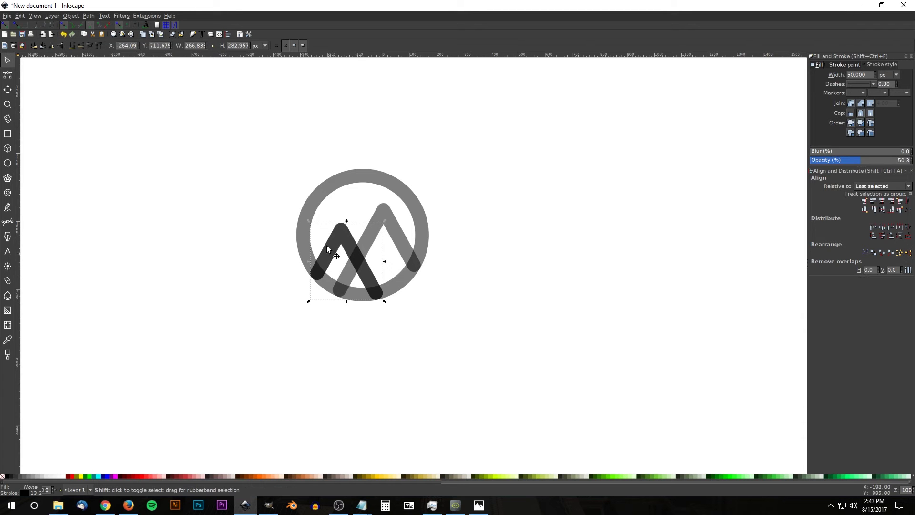
shift+click(345, 181)
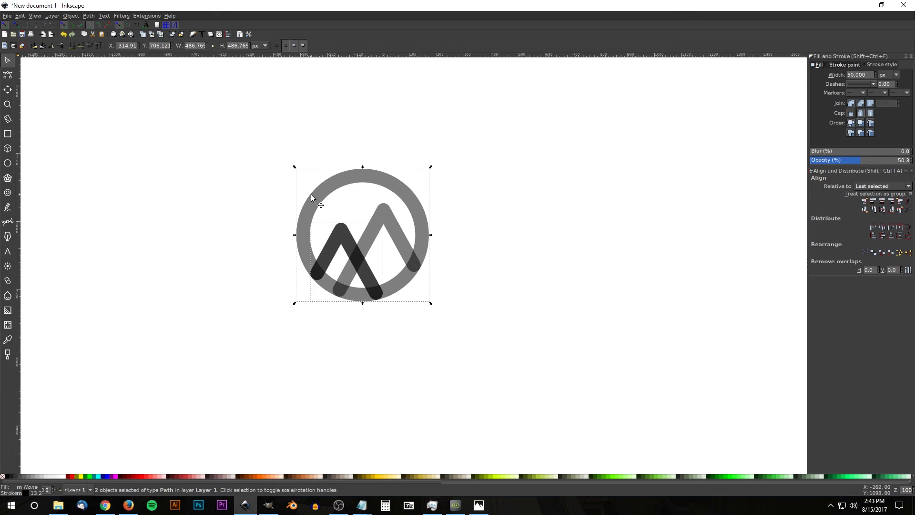
click(93, 16)
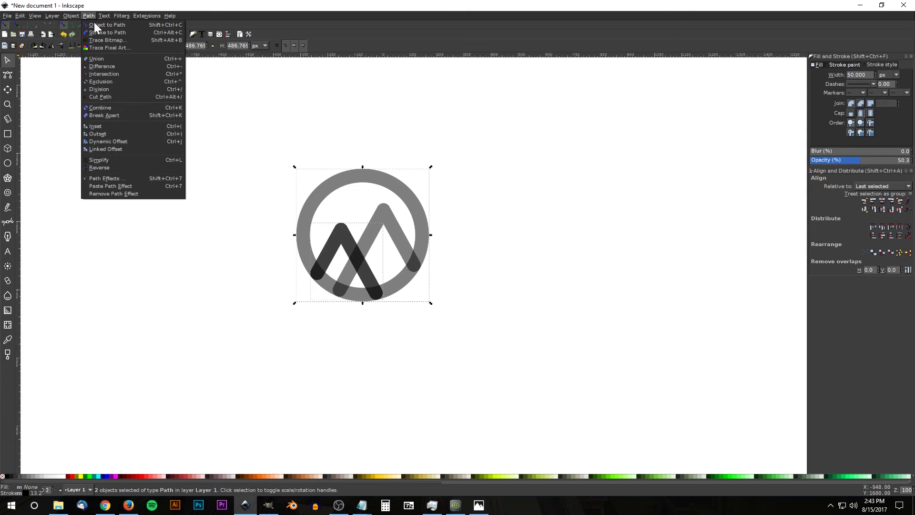
click(113, 97)
click(588, 232)
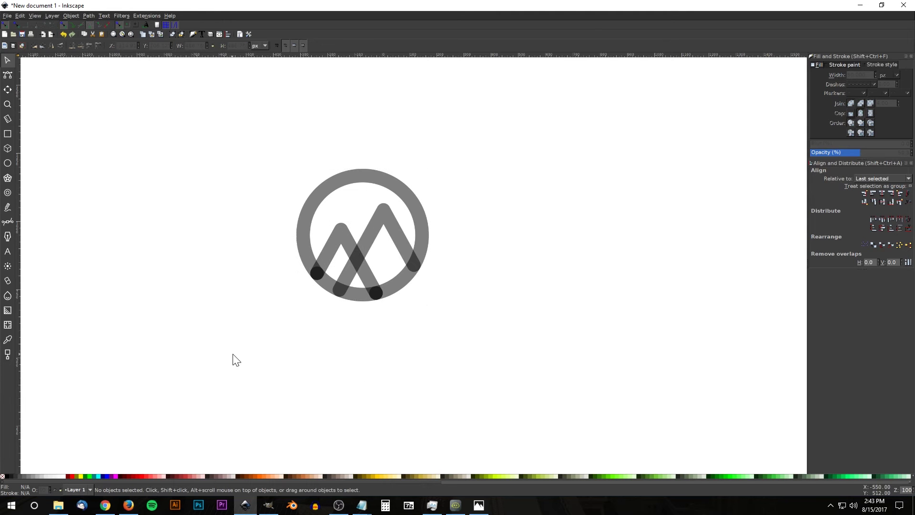
- Cut the circle with a duplicate of the larger mountain peak using Cut Path
click(384, 213)
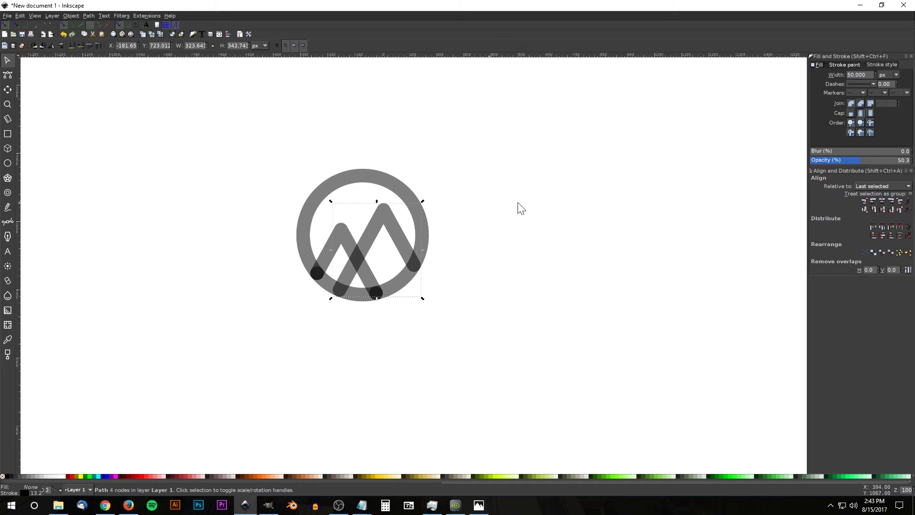
key(ctrl+d)
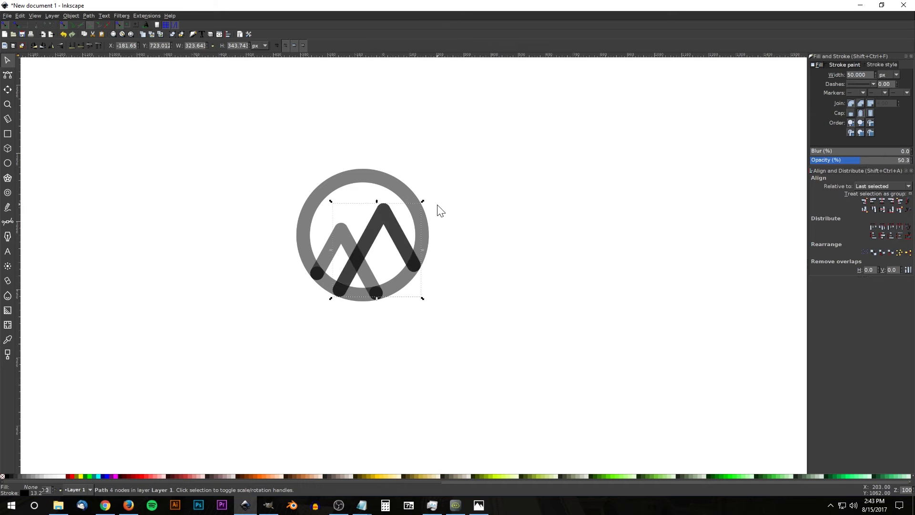
shift+click(368, 177)
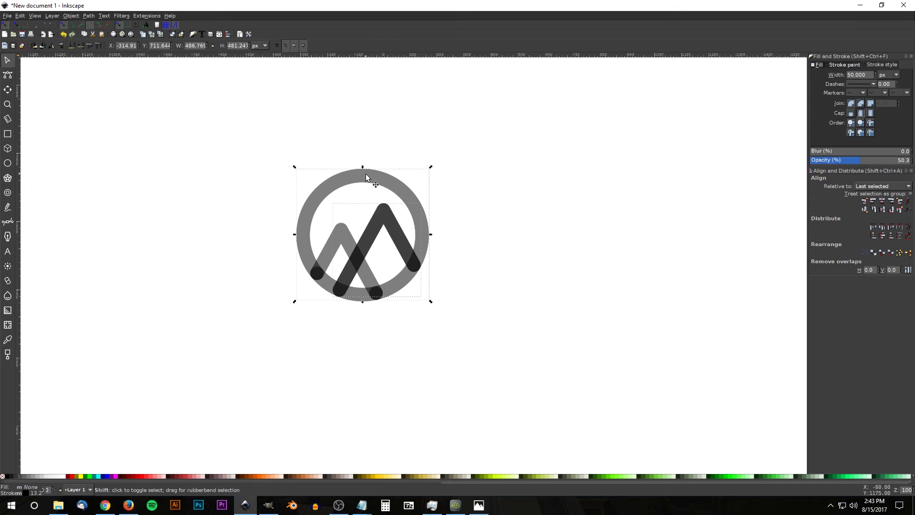
click(90, 16)
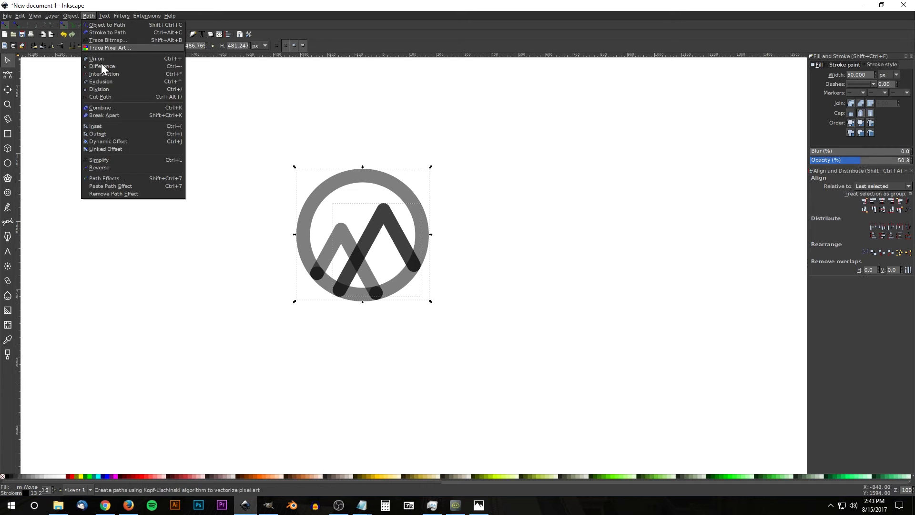
click(100, 97)
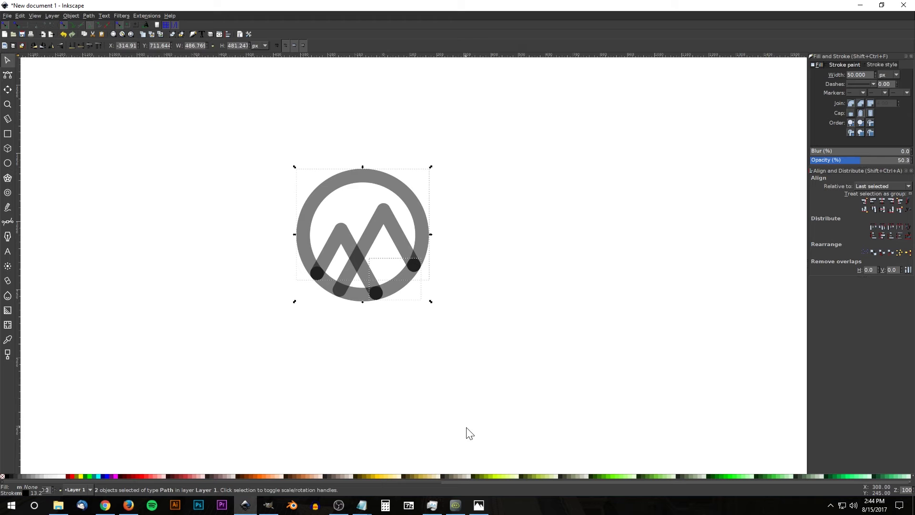
- Cut the circle's lower arc with another duplicate of the larger mountain peak using Cut Path
click(384, 222)
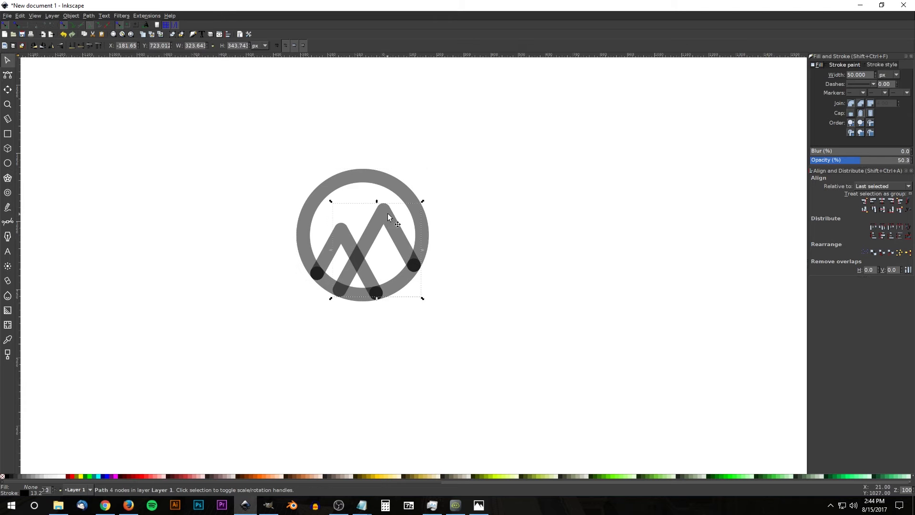
key(ctrl)
key(ctrl+d)
key(shift)
shift+click(354, 296)
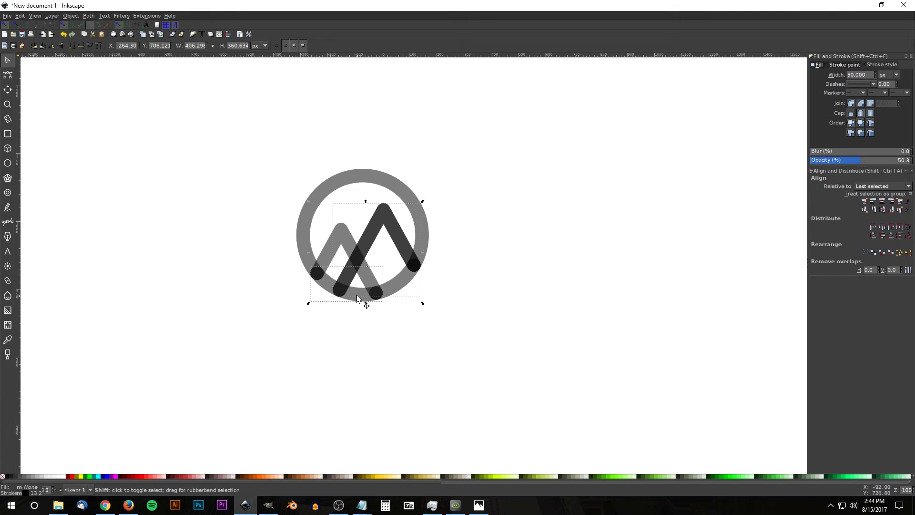
click(89, 16)
click(105, 96)
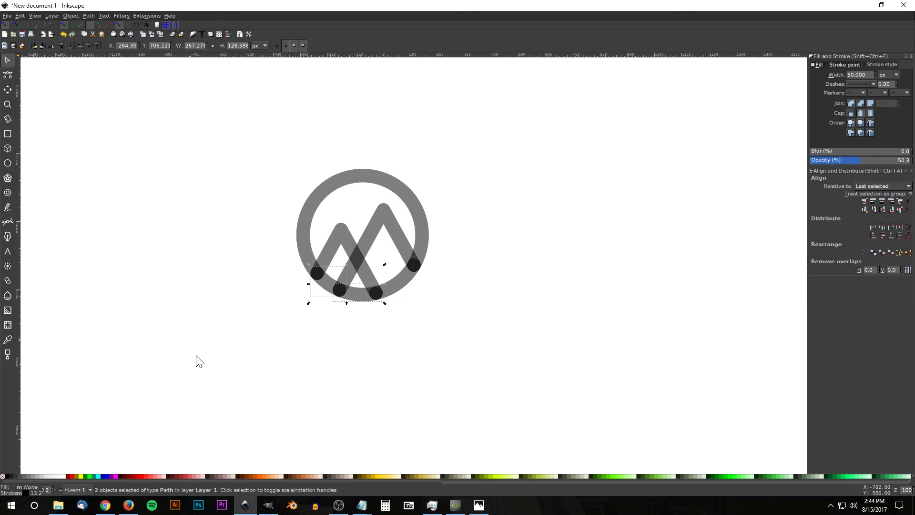
- Pull the two circle arcs between the outer and inner mountain feet out of the logo and delete them
click(672, 187)
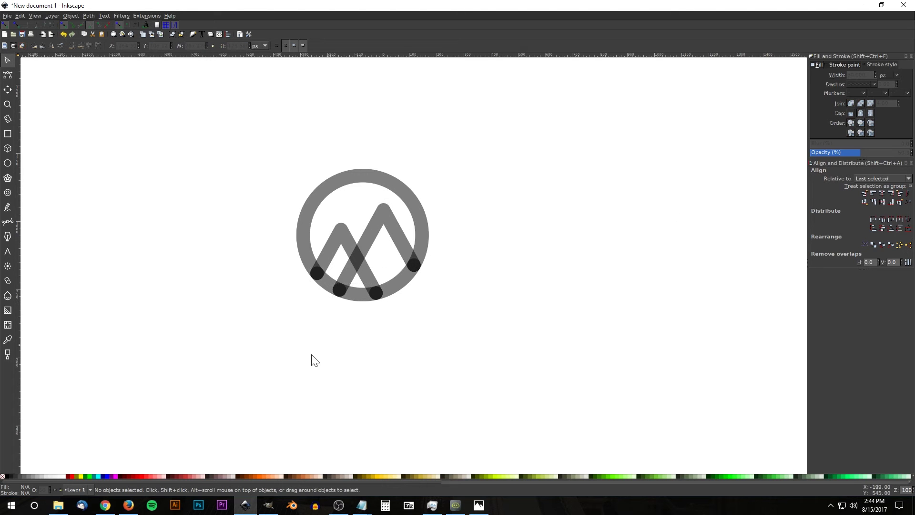
drag(325, 285, 180, 297)
drag(394, 293, 222, 312)
drag(253, 368, 114, 203)
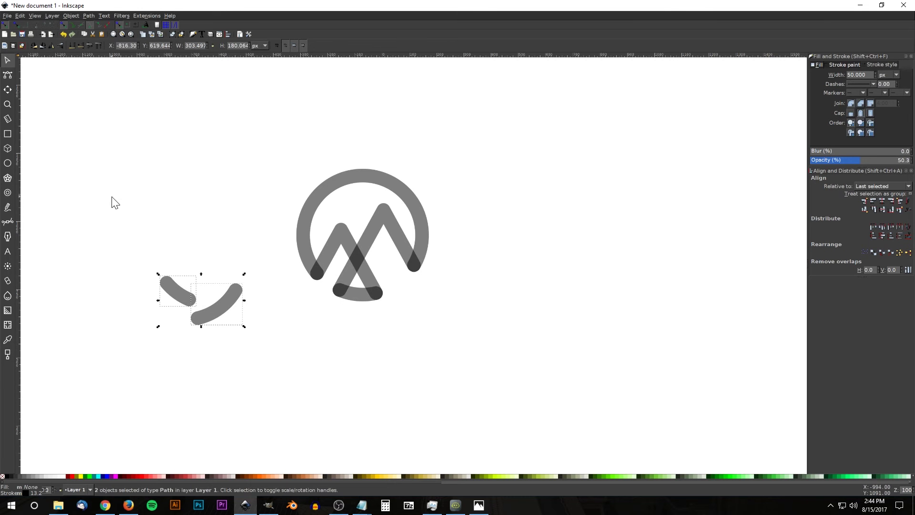
key(Delete)
- Check the reference logo in thumbnail.png in Photos and return to Inkscape
drag(472, 331, 472, 352)
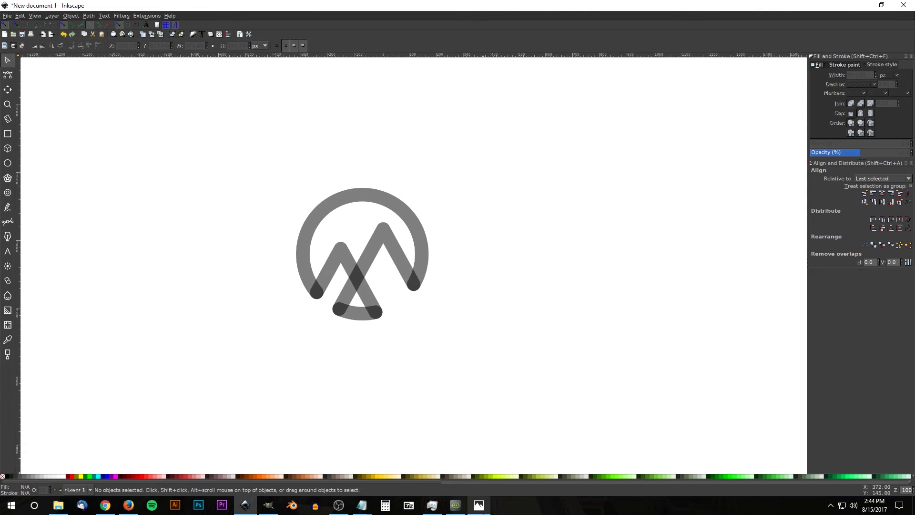
click(478, 505)
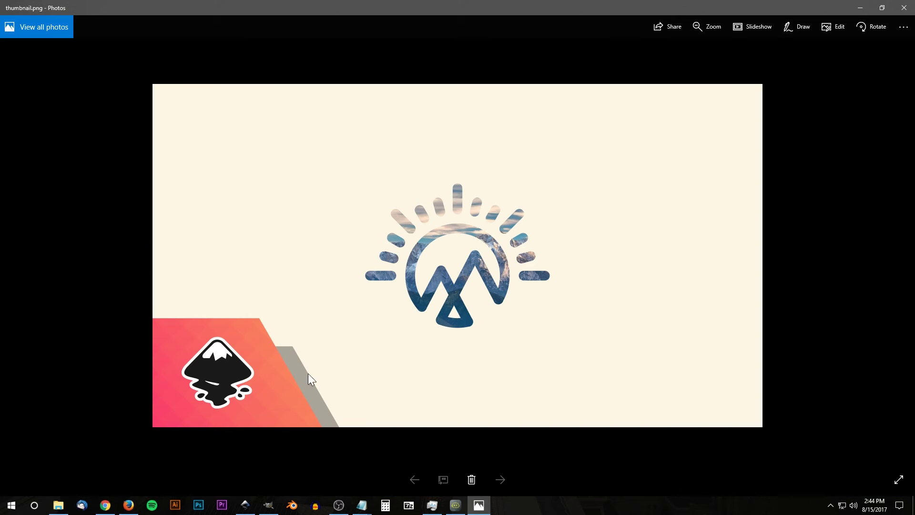
click(245, 505)
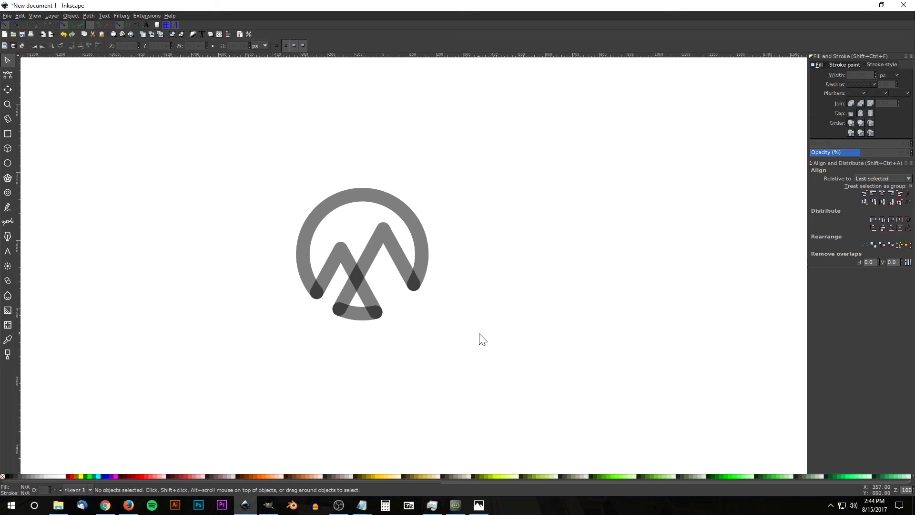
- Group all four pieces of the circle and mountains and move the group slightly
drag(476, 247, 491, 274)
mouse_move(547, 401)
mouse_down()
mouse_move(212, 108)
mouse_move(210, 116)
mouse_up()
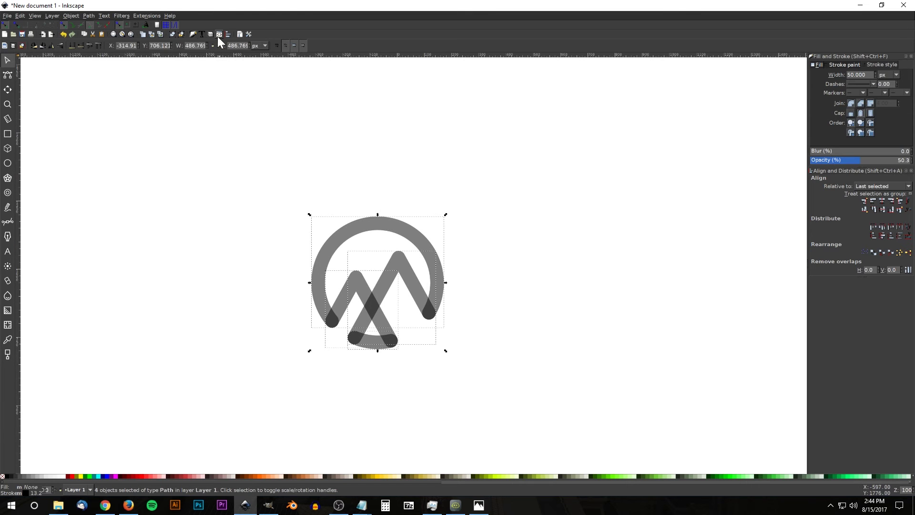
click(172, 34)
drag(399, 263, 434, 283)
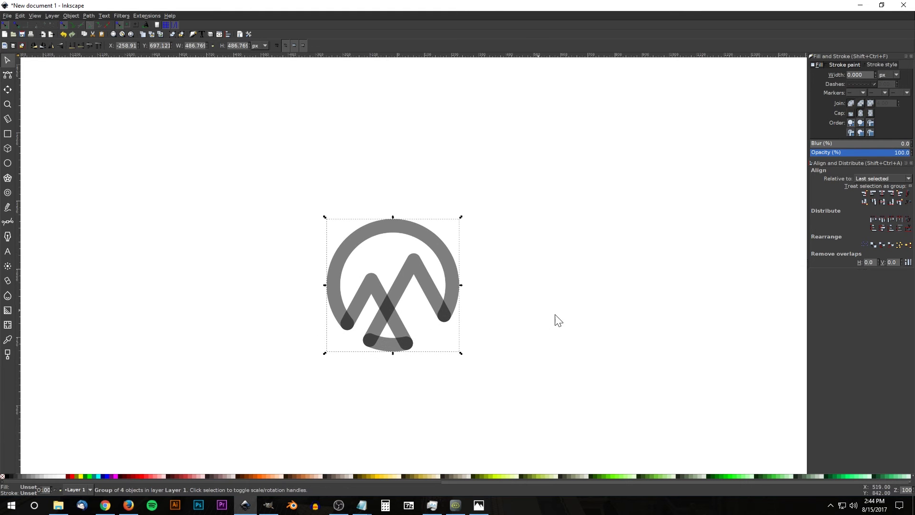
click(592, 328)
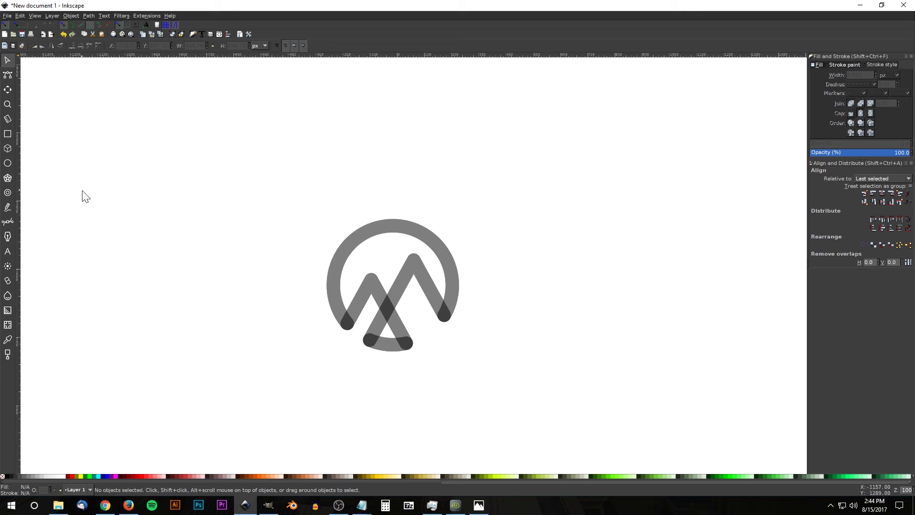
- Draw a short, straight vertical line above the circle with the Bezier tool as a sun ray
click(7, 222)
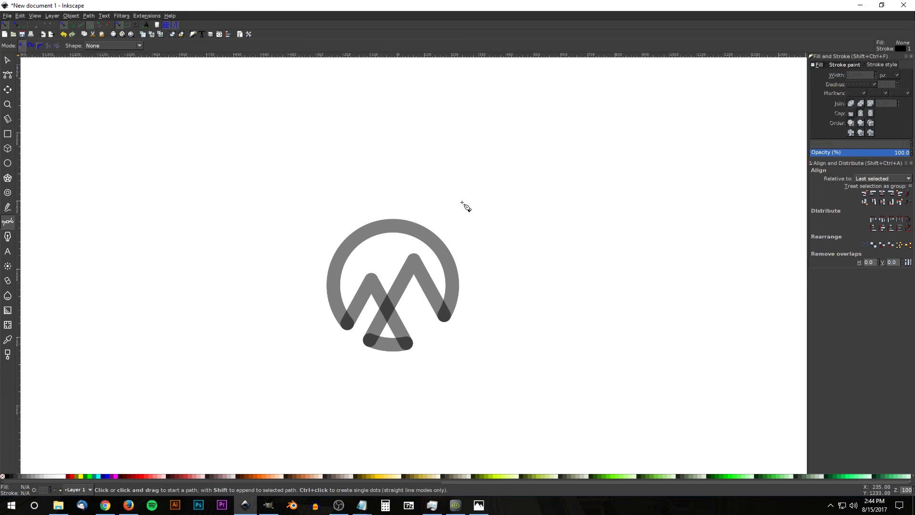
click(395, 178)
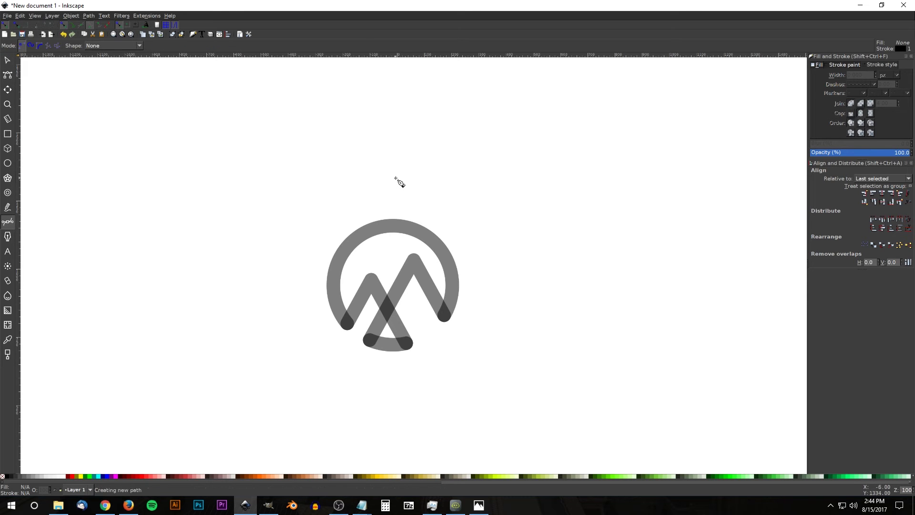
click(396, 204)
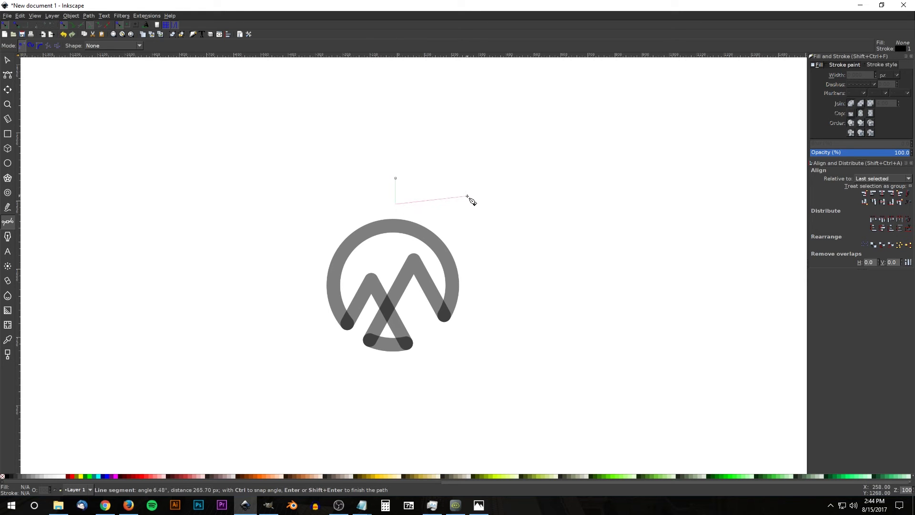
key(Return)
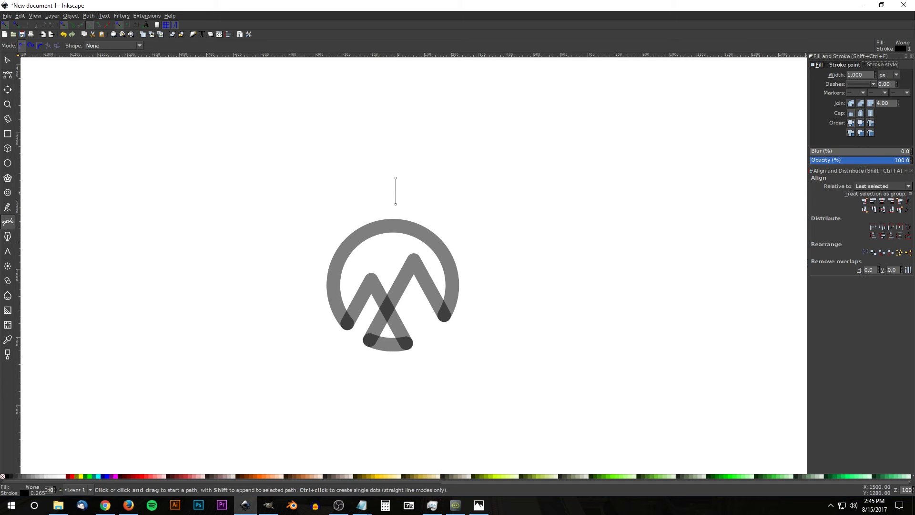
- Give the ray line a 50 px stroke with round join and round caps, and lower its opacity to about 54%
text(50)
key(Return)
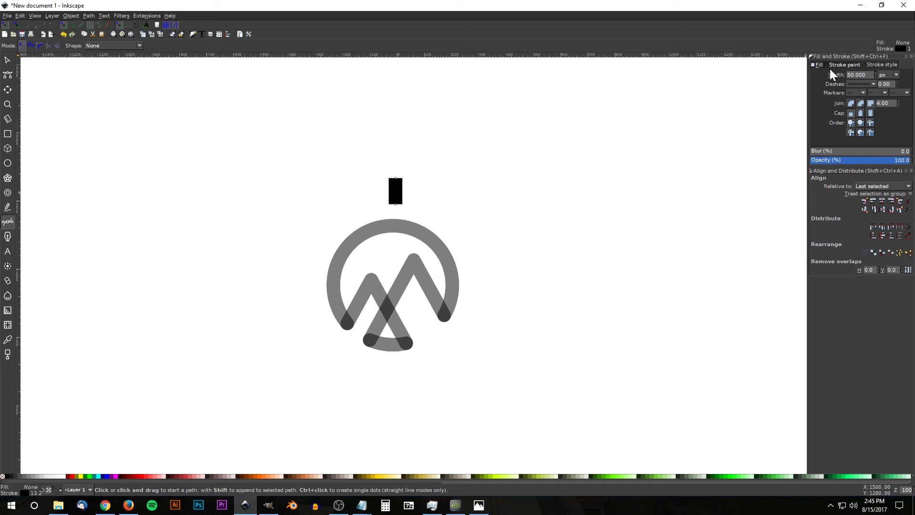
click(851, 104)
click(862, 113)
drag(874, 163, 865, 164)
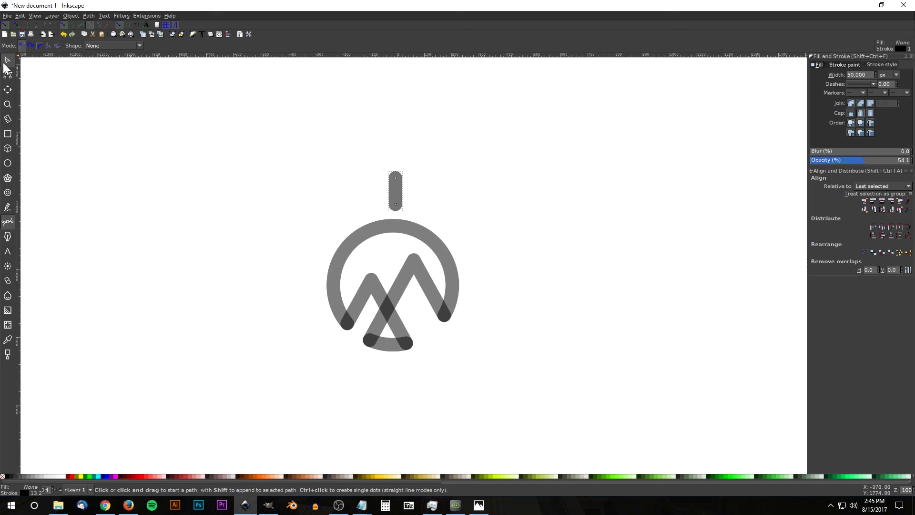
- Nudge the ray upward, place a duplicate of it straight below the circle, and group the two rays
click(6, 62)
drag(400, 206, 398, 187)
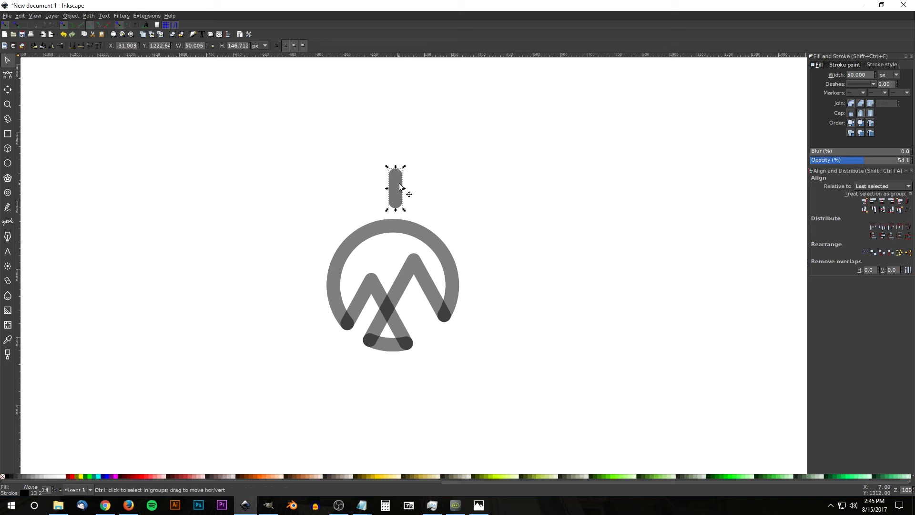
key(ctrl+d)
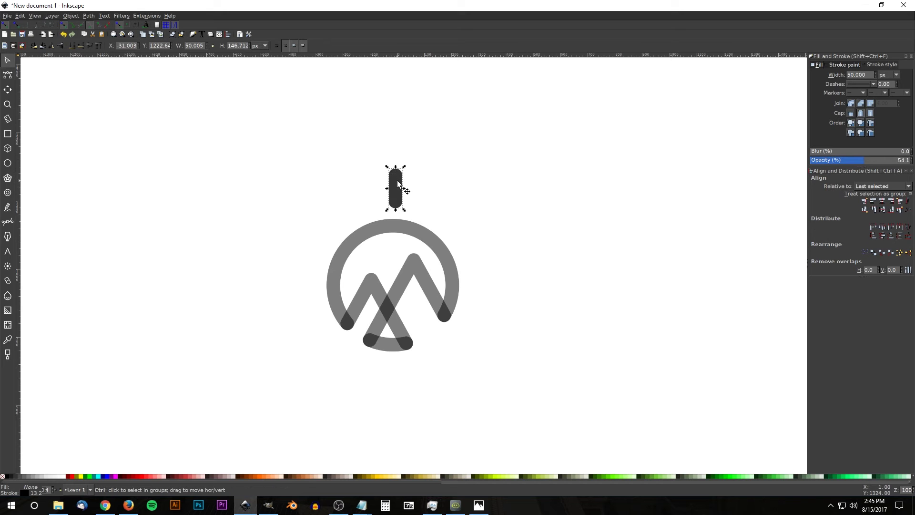
drag(400, 187, 381, 374)
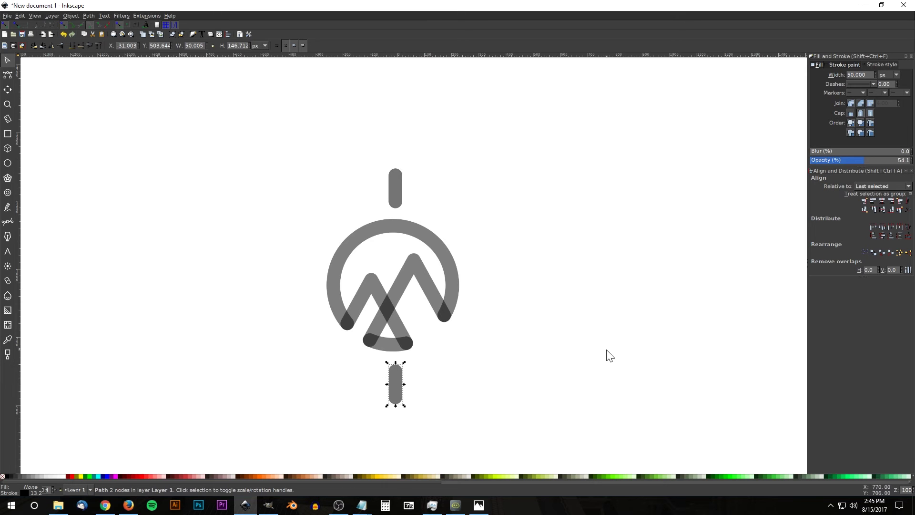
shift+click(393, 187)
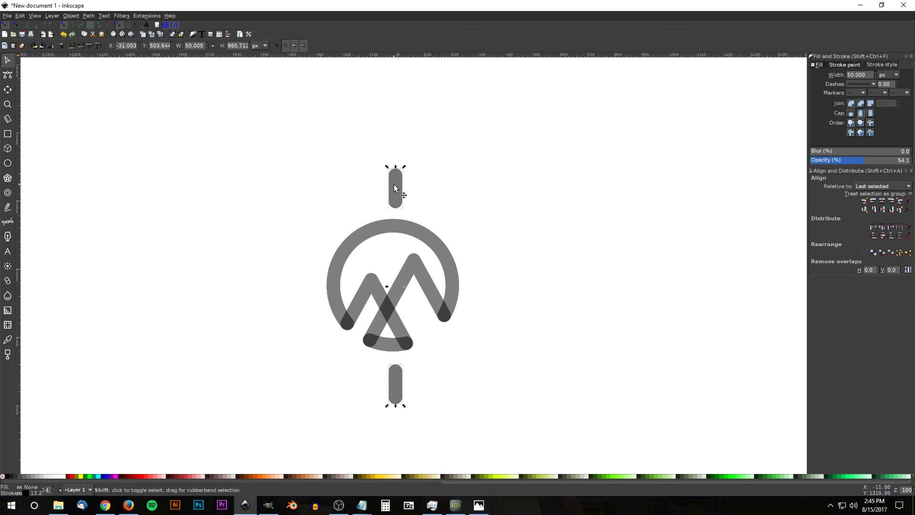
click(170, 33)
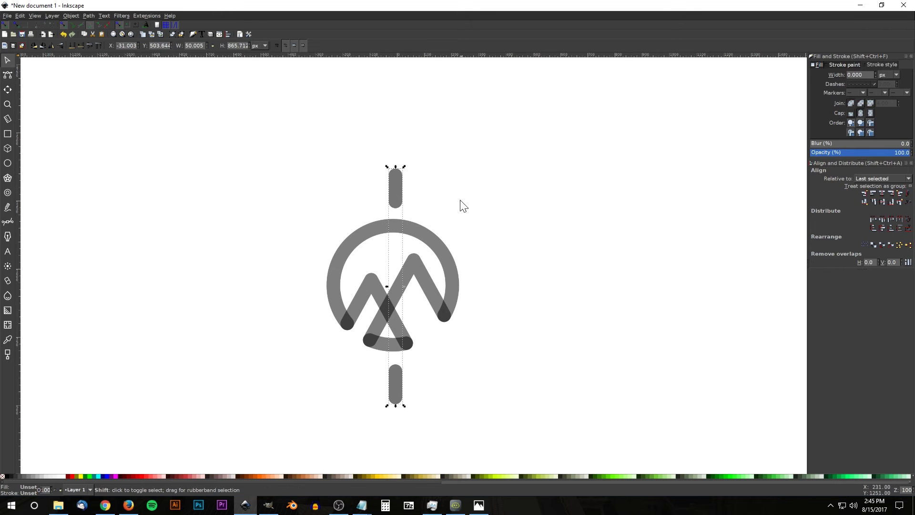
- Centre the ray pair on the circle and mountain group both horizontally and vertically
shift+click(409, 230)
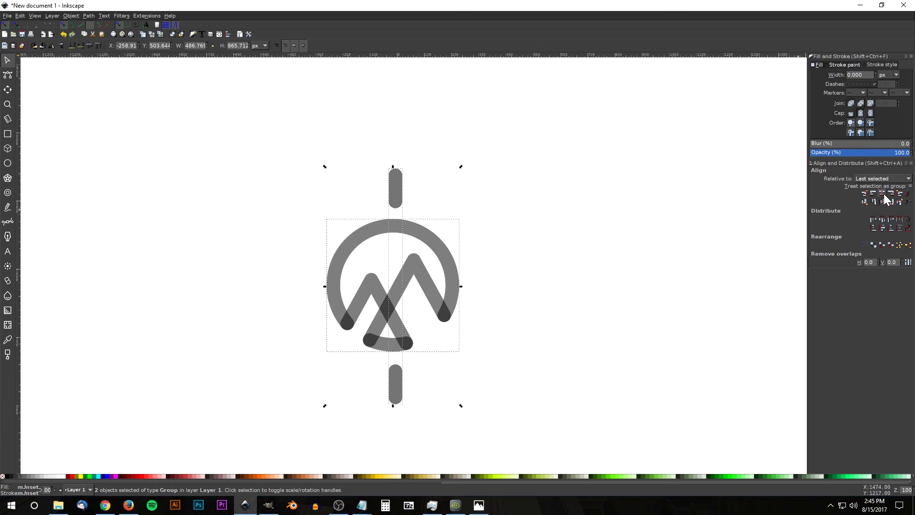
click(883, 194)
click(882, 201)
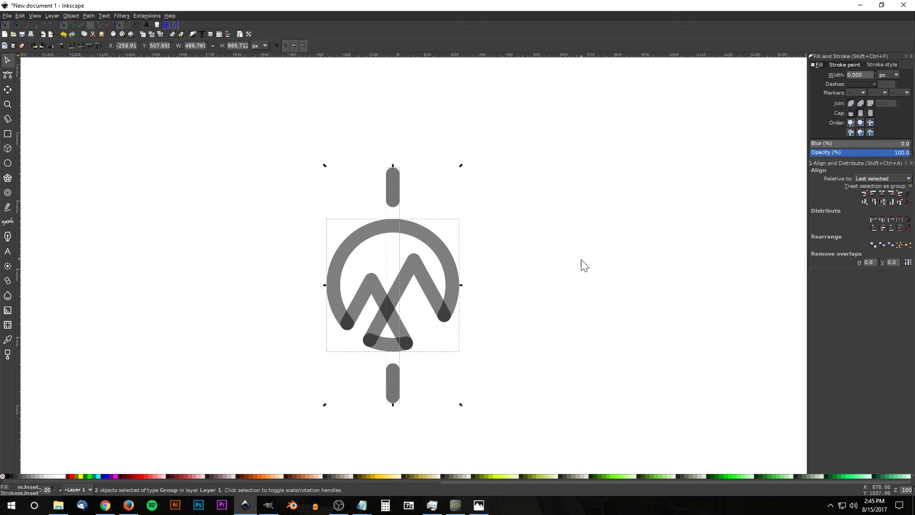
click(629, 158)
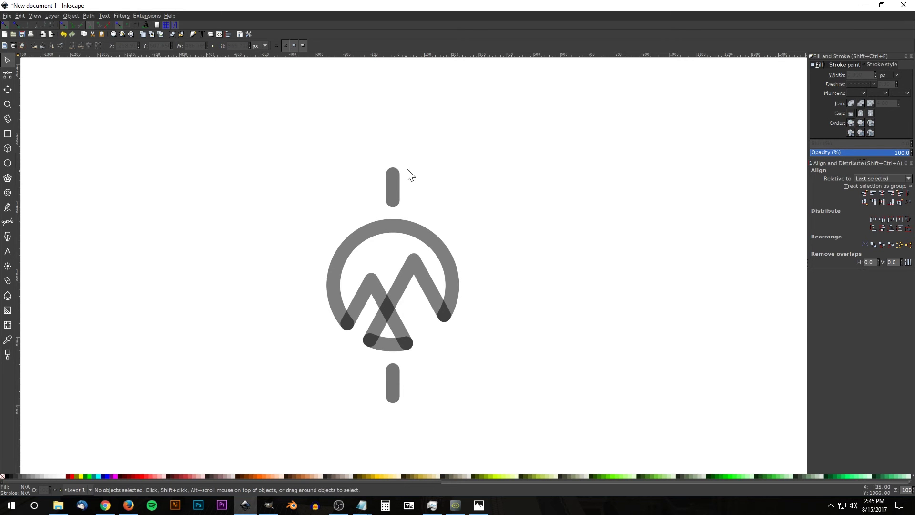
- Duplicate the ray pair and rotate the copies in 45° increments to make eight evenly spaced rays around the circle
click(392, 184)
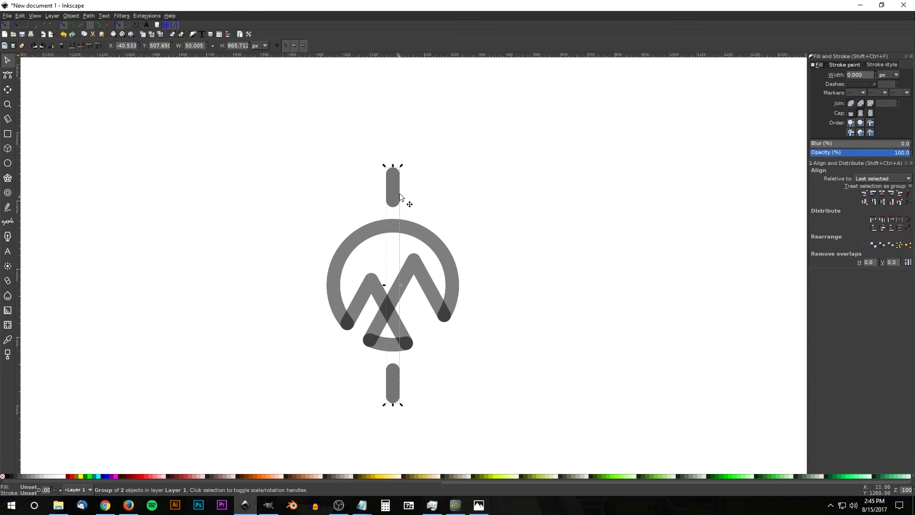
click(394, 180)
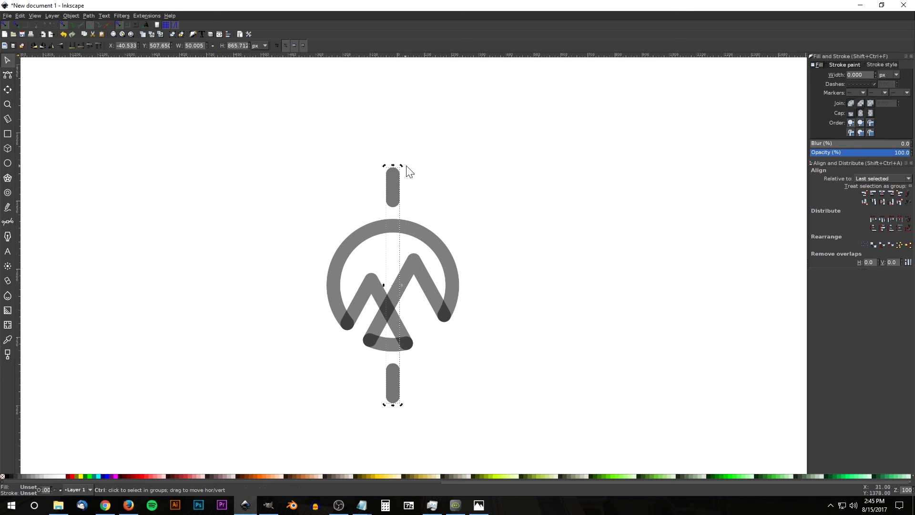
drag(405, 166, 397, 183)
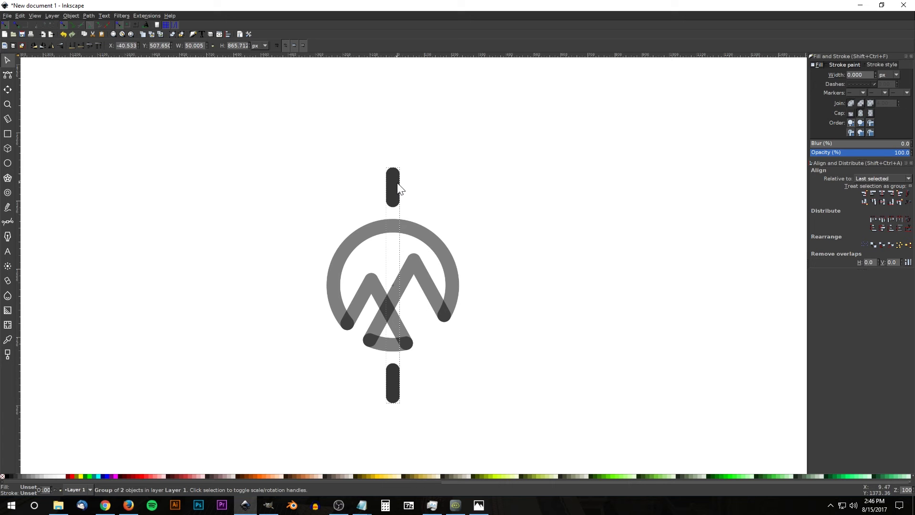
key(ctrl+d)
drag(397, 183, 328, 211)
key(ctrl+d)
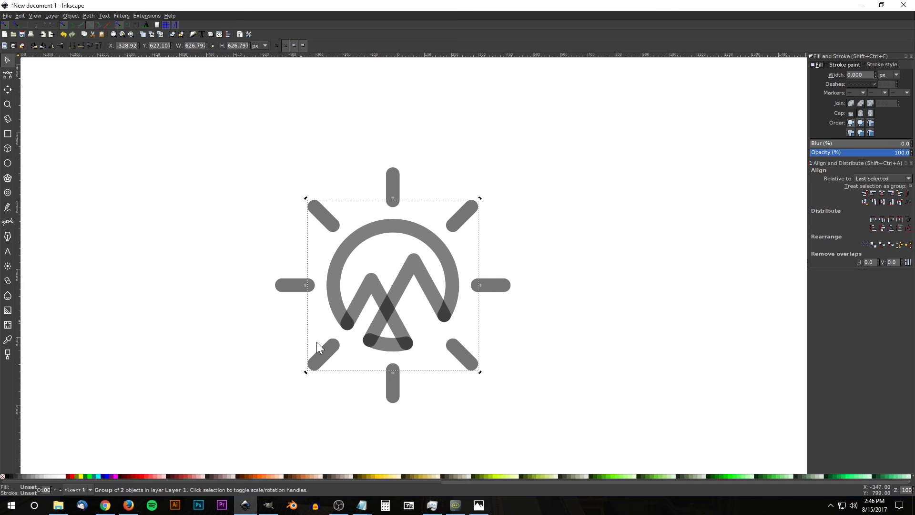
scroll(555, 247, down, 1)
scroll(556, 247, down, 2)
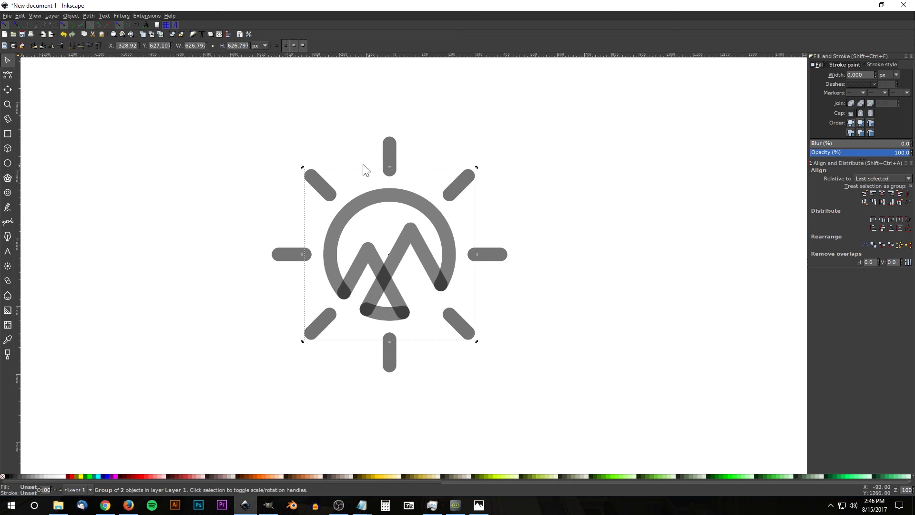
- Check the reference thumbnail, duplicate the vertical ray pair, ungroup the copy and delete its lower ray
click(479, 505)
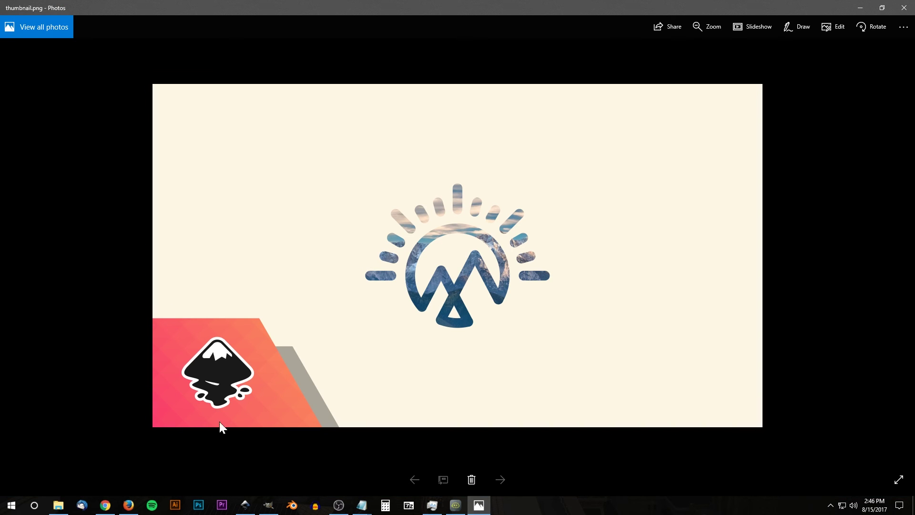
click(244, 505)
click(393, 141)
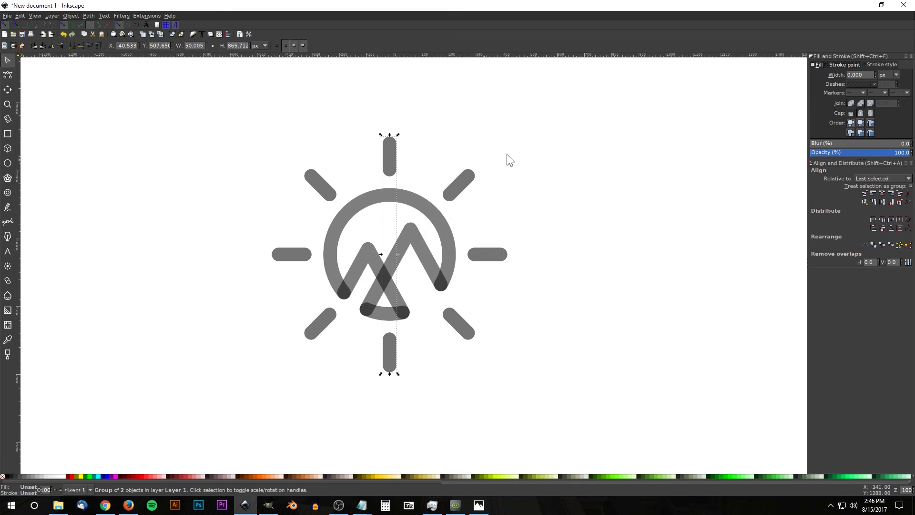
key(ctrl)
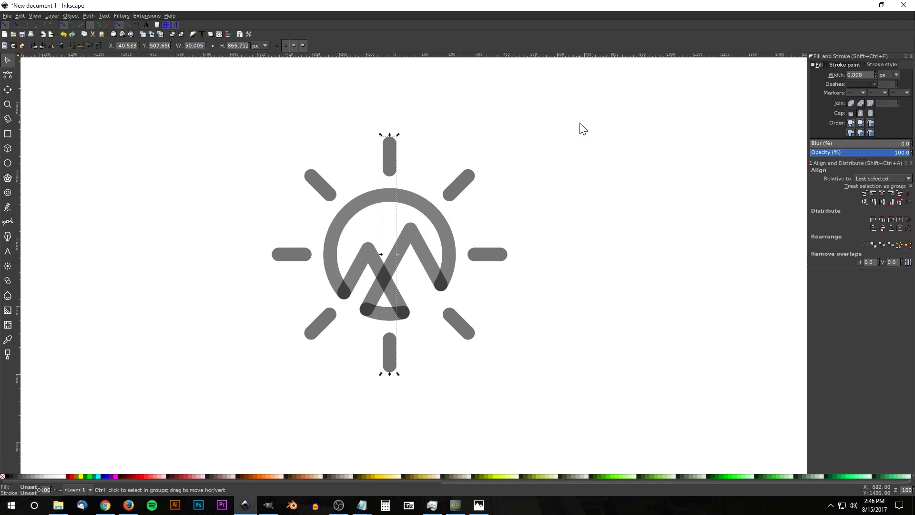
key(ctrl+d)
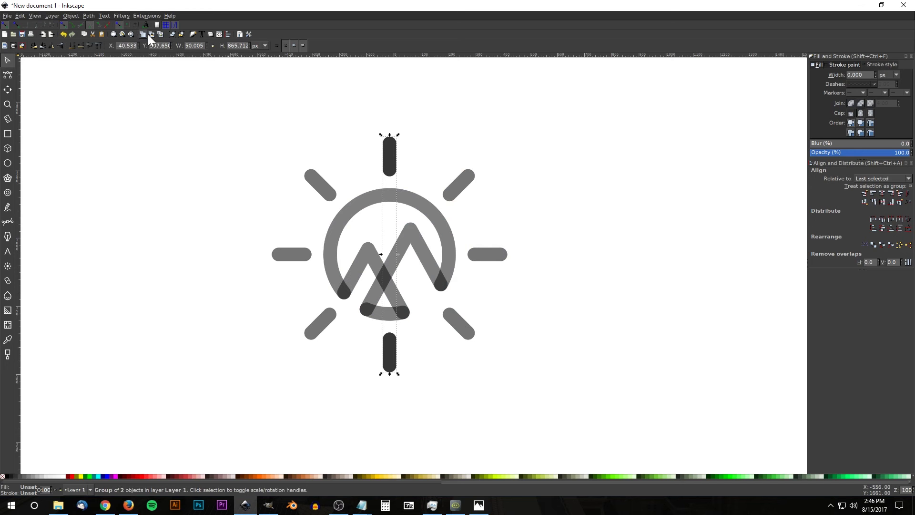
click(182, 35)
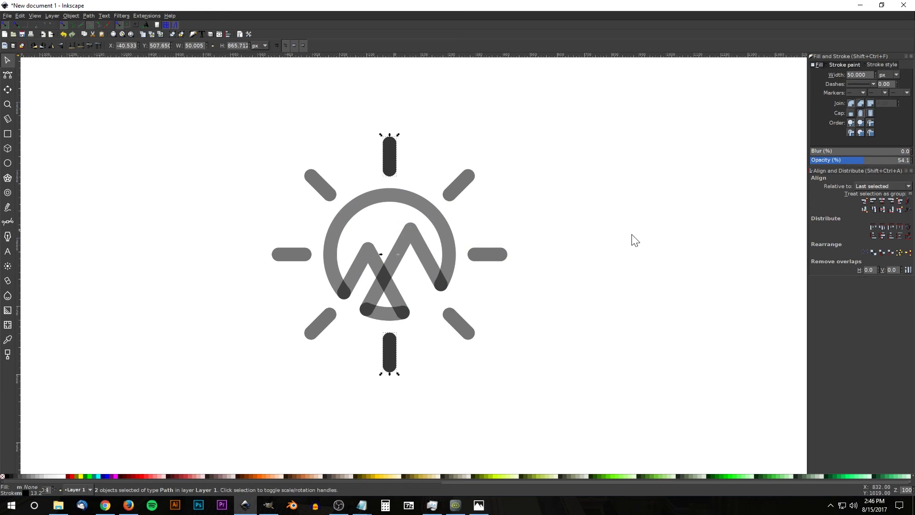
click(638, 182)
drag(379, 353, 612, 270)
key(Delete)
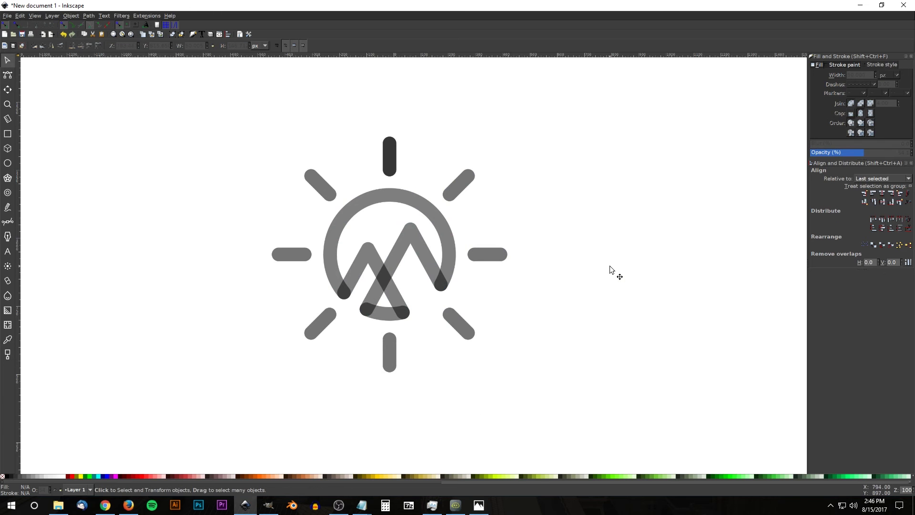
- Shorten the duplicated ray above the circle to about 92 px tall by moving its upper node down
click(394, 155)
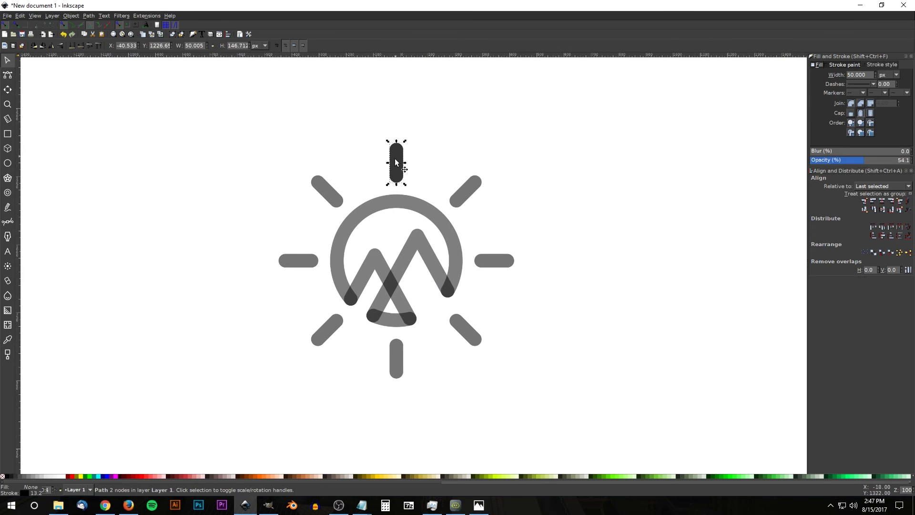
click(7, 76)
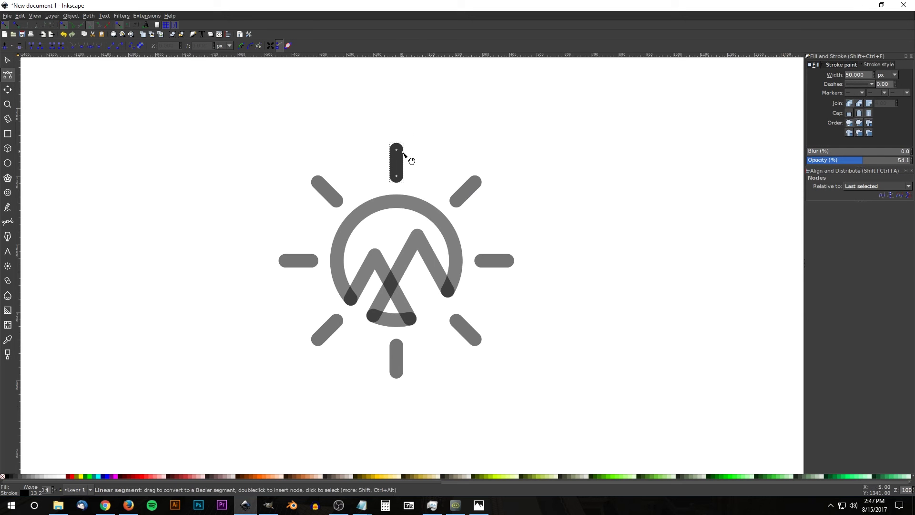
drag(399, 151, 398, 165)
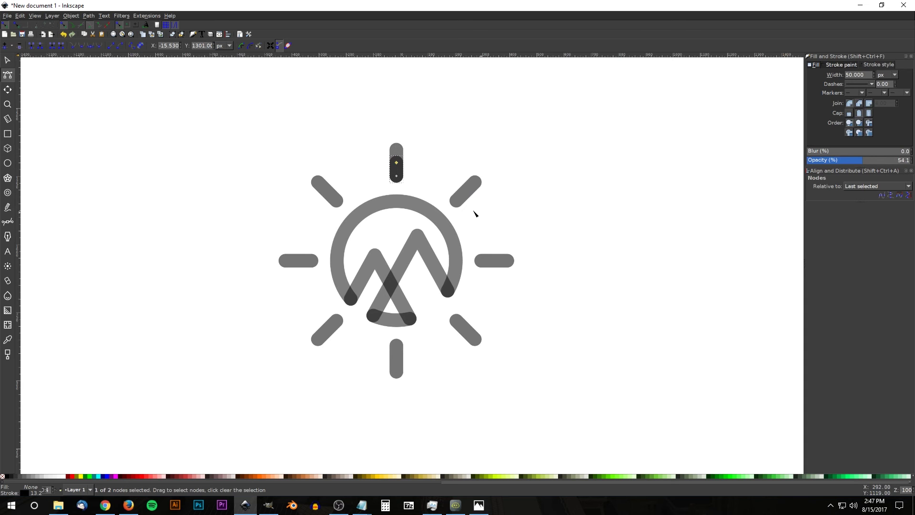
scroll(398, 163, up, 5)
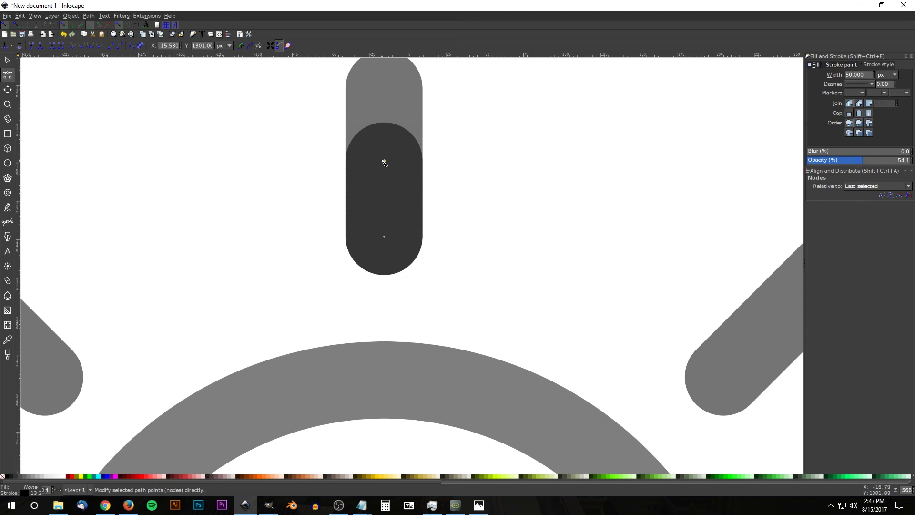
drag(385, 164, 411, 250)
scroll(405, 248, down, 4)
scroll(410, 229, down, 1)
scroll(415, 205, down, 1)
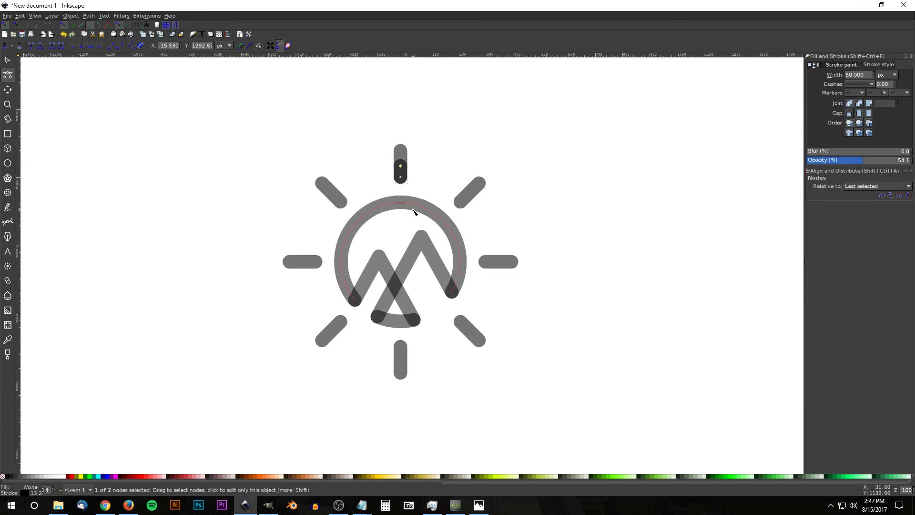
scroll(415, 213, up, 1)
scroll(435, 136, down, 1)
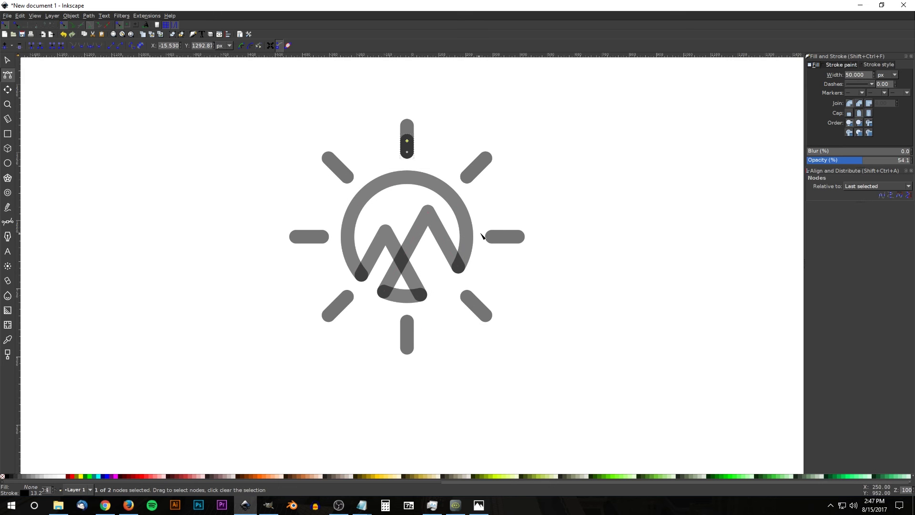
- Ungroup the long vertical rays and place a duplicate of the short ray on the lower one with their top edges aligned
click(7, 61)
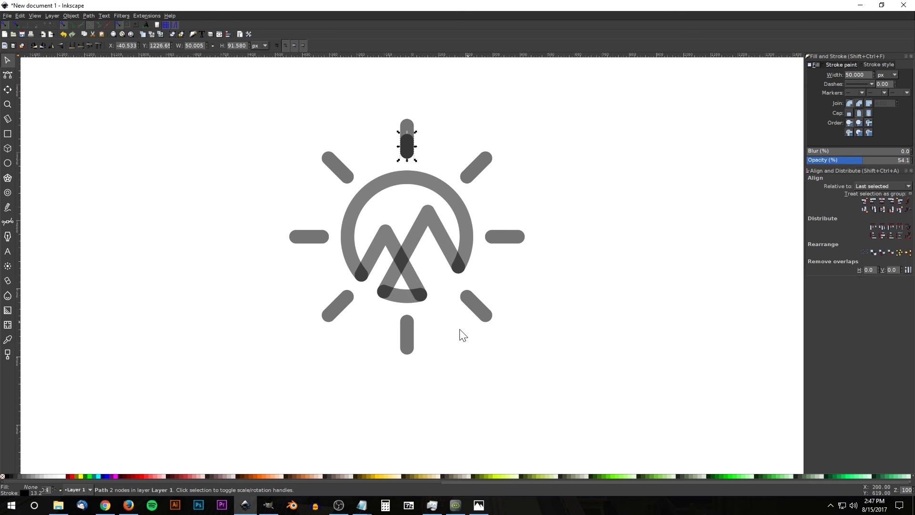
shift+click(407, 337)
key(ctrl+g)
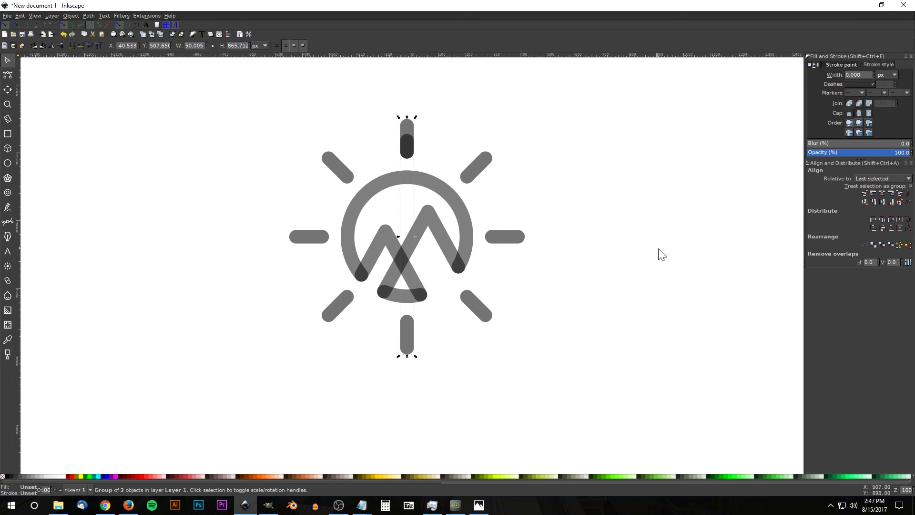
click(180, 35)
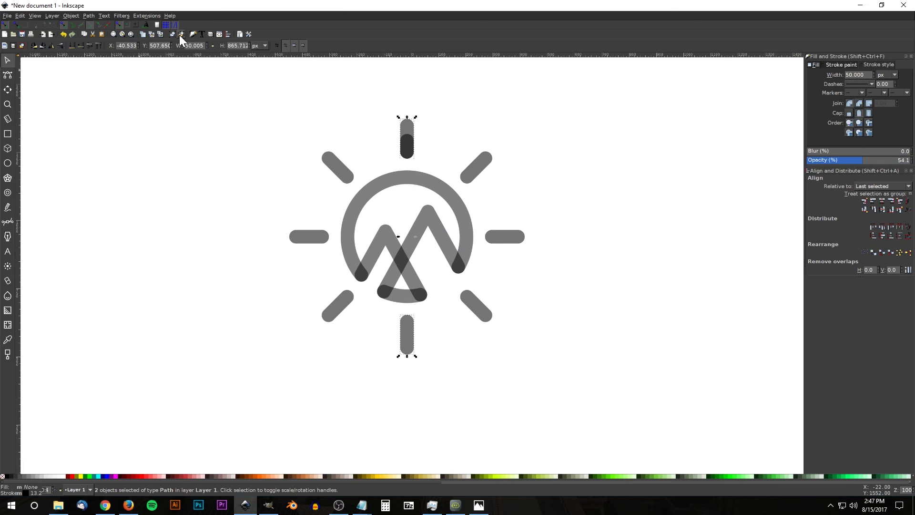
click(406, 146)
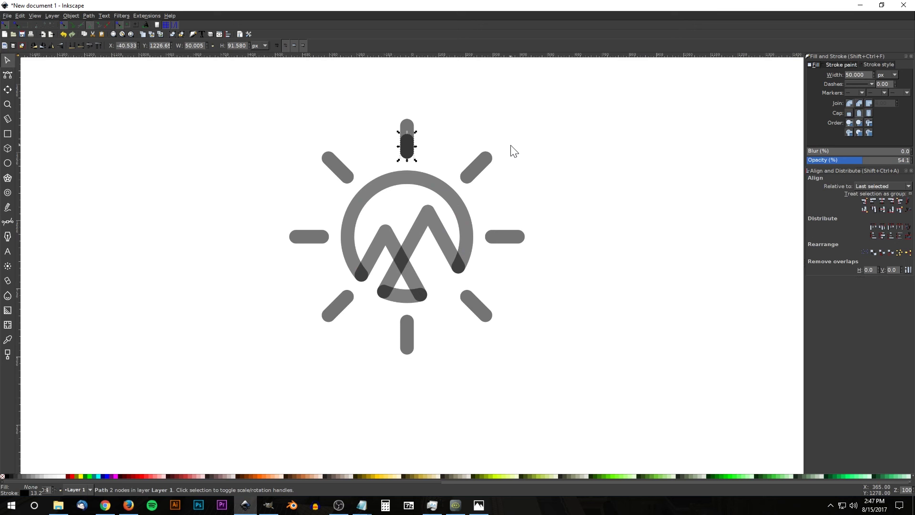
key(shift)
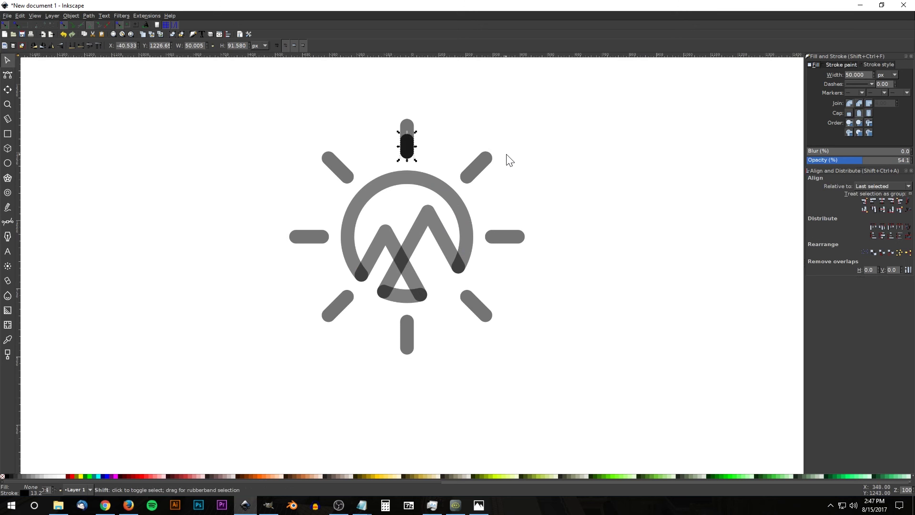
shift+click(407, 327)
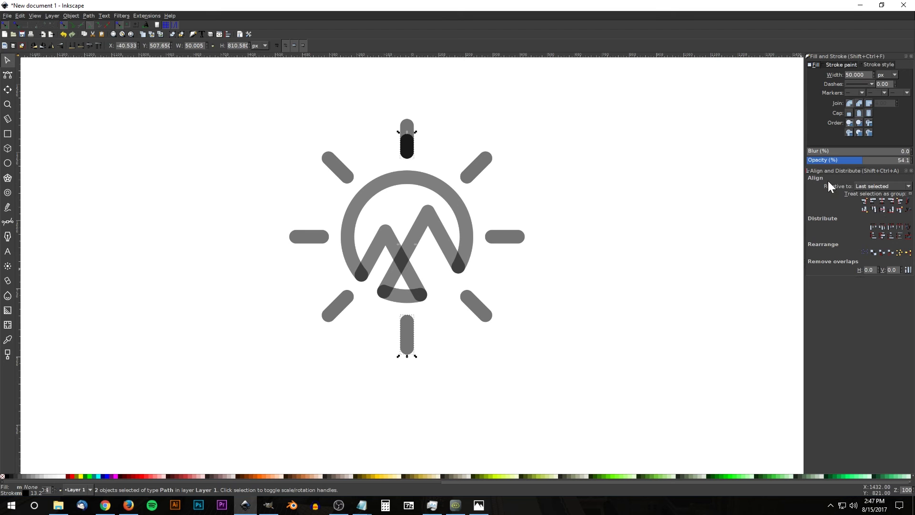
click(876, 210)
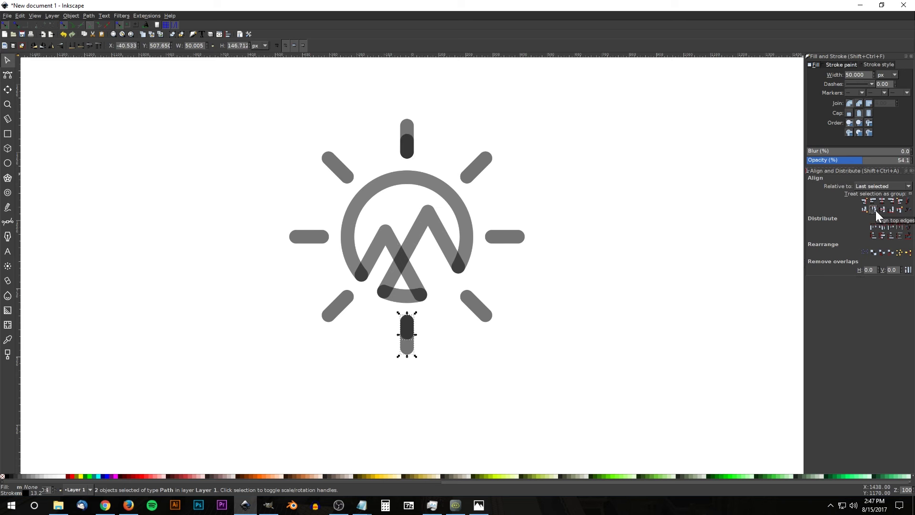
- Group the short rays above and below the circle into a pair
click(620, 218)
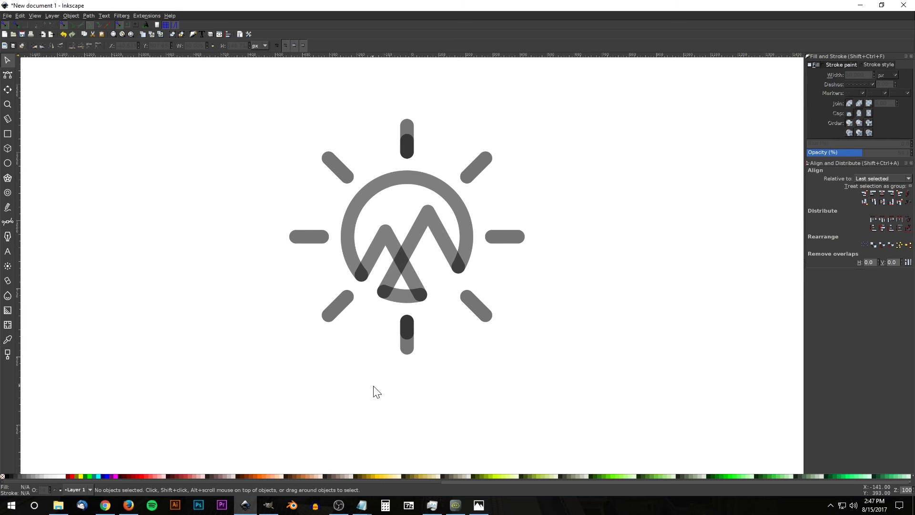
click(408, 326)
key(shift)
shift+click(408, 145)
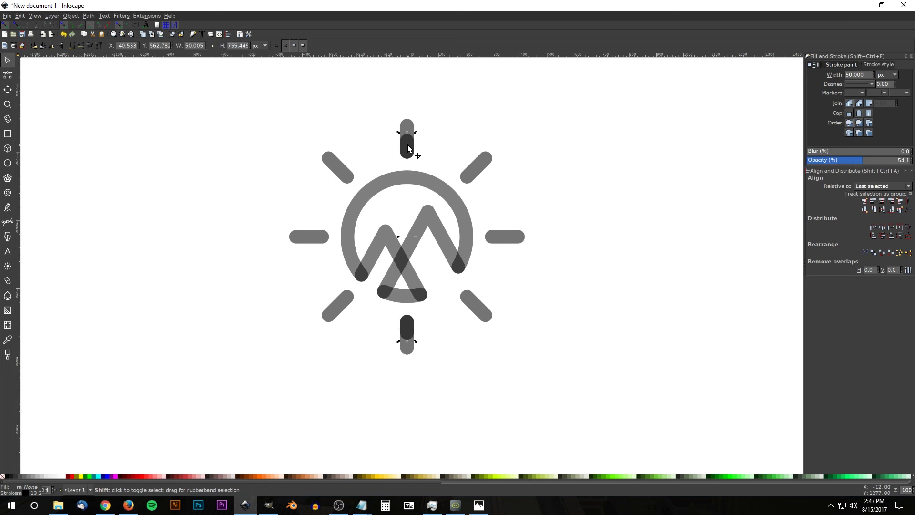
click(167, 32)
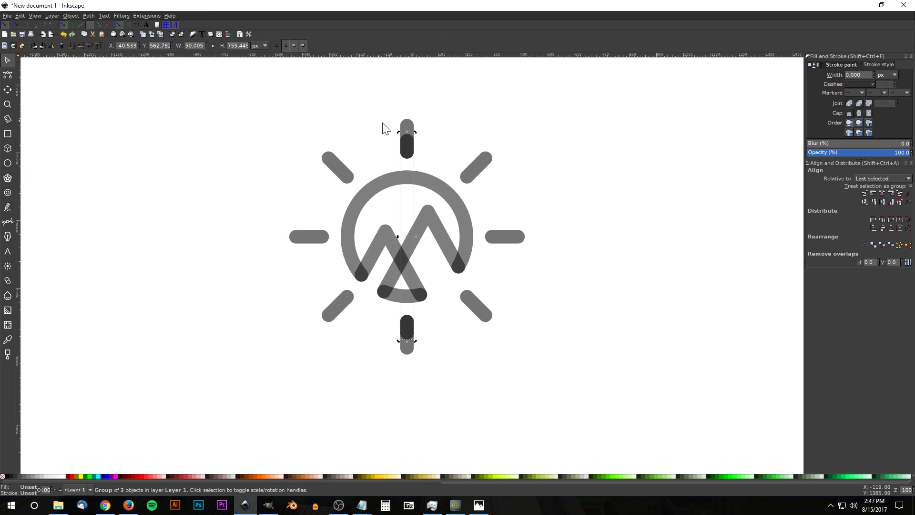
- Rotate the short ray pair around the circle, stamping copies so two short rays sit evenly between neighbouring long rays
click(419, 136)
drag(419, 137, 427, 353)
key(space)
key(space)
key(space)
key(space)
key(space)
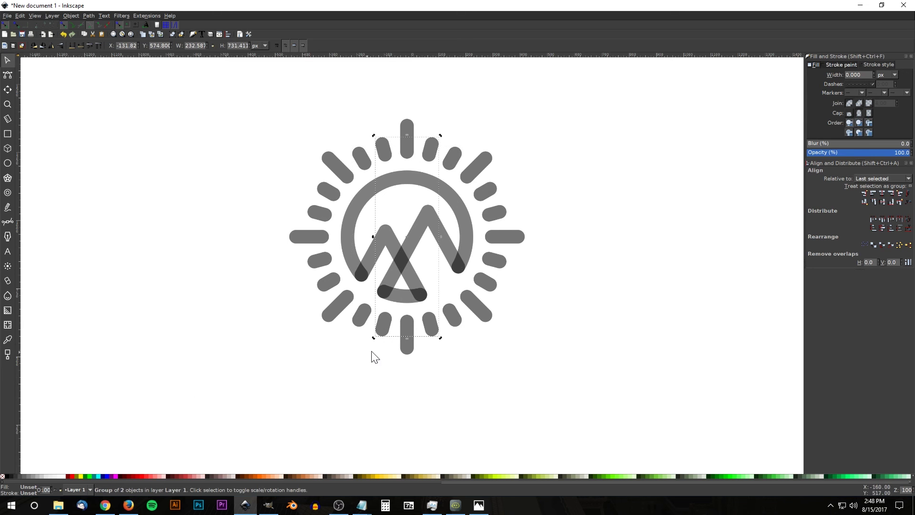
- Select the whole logo and ungroup it completely into individual paths
drag(639, 394, 177, 82)
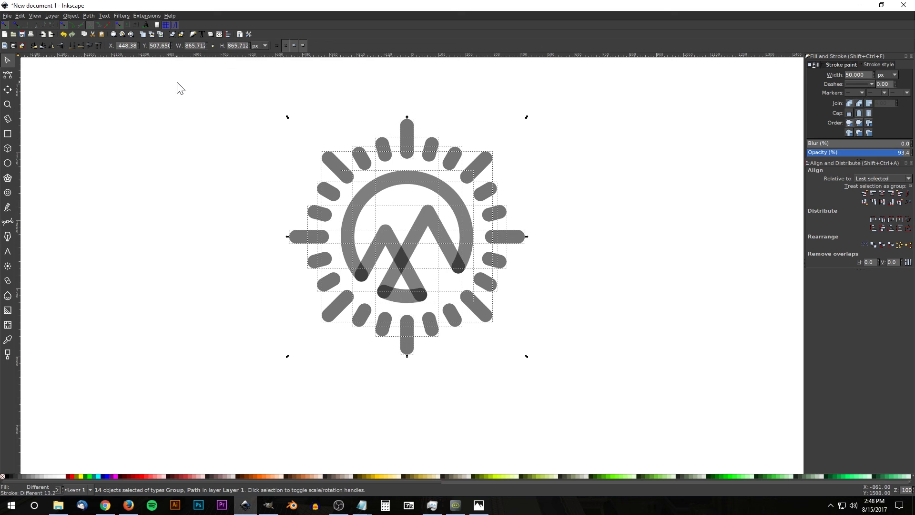
double_click(181, 34)
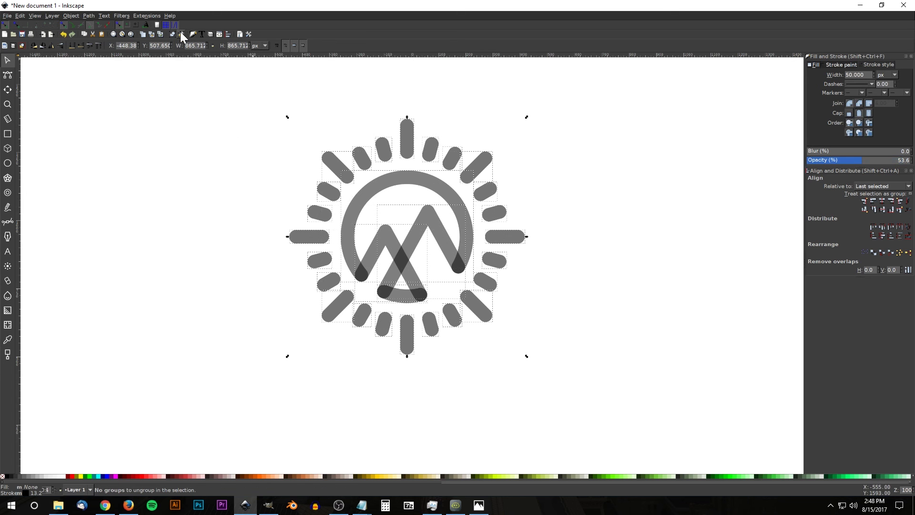
click(683, 260)
- Delete the lower-right and lower-left rays beneath the horizontal rays, leaving the four nearest the bottom
click(488, 262)
key(Delete)
click(485, 280)
key(Delete)
click(479, 309)
key(Delete)
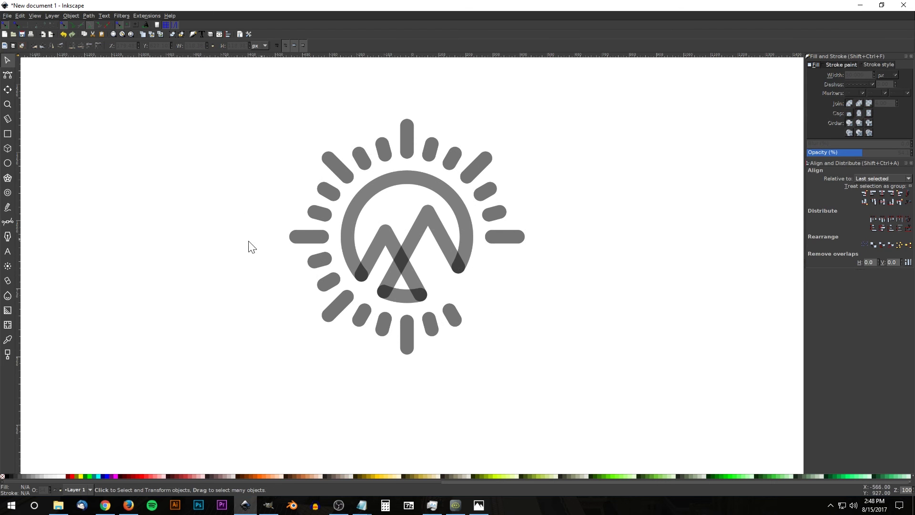
click(324, 287)
shift+click(339, 313)
key(Delete)
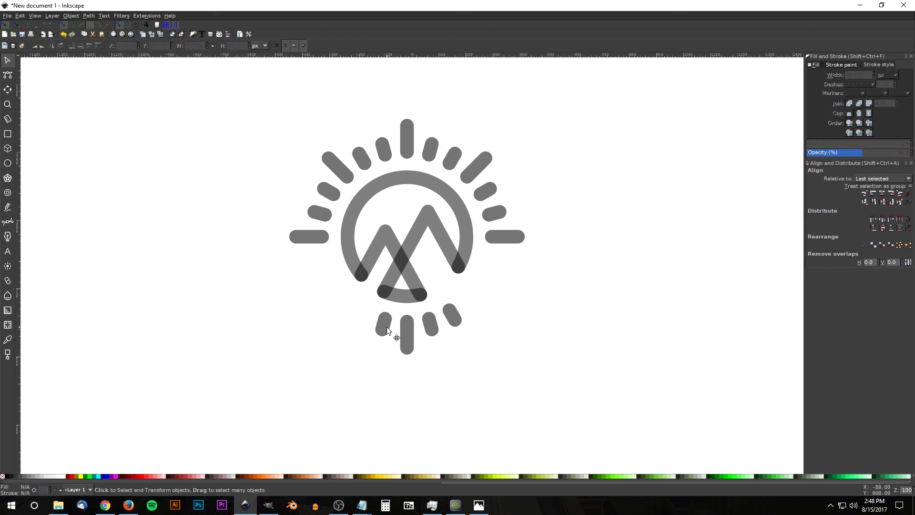
- Delete the four remaining rays beneath the mountains so only the upper half of the sunburst is left
click(387, 327)
key(Delete)
click(408, 336)
key(Delete)
click(434, 335)
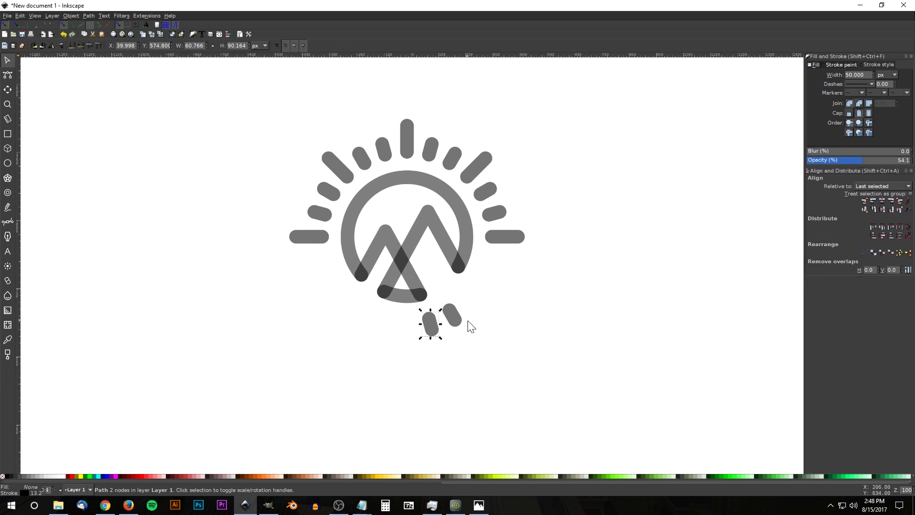
scroll(477, 324, up, 1)
scroll(476, 324, left, 1)
click(436, 336)
key(Delete)
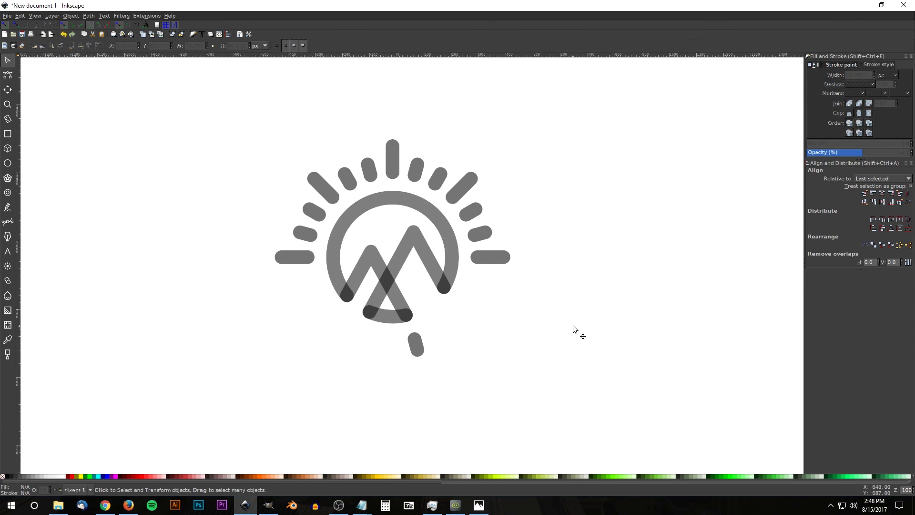
click(413, 343)
key(Delete)
- Group all the logo's parts into one object and place a duplicate well apart from the other copy
scroll(496, 348, up, 1)
scroll(495, 348, left, 1)
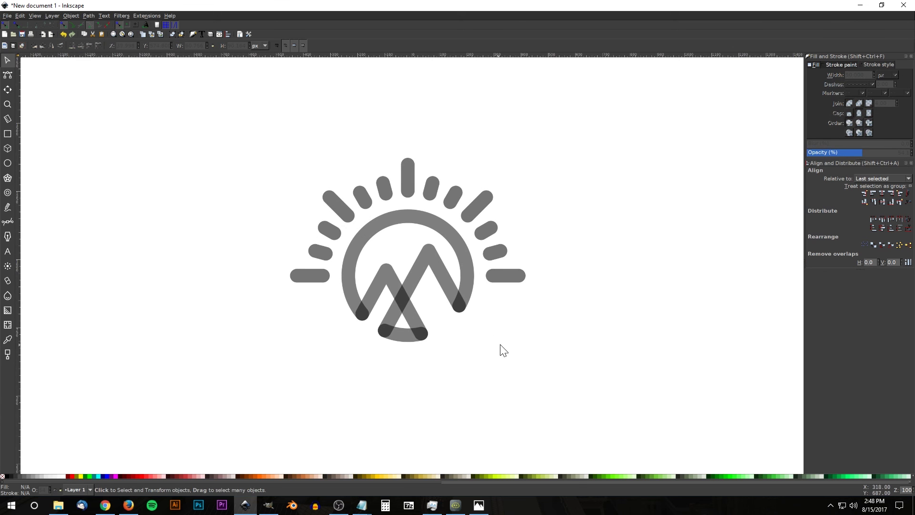
scroll(472, 239, down, 2)
scroll(549, 305, left, 3)
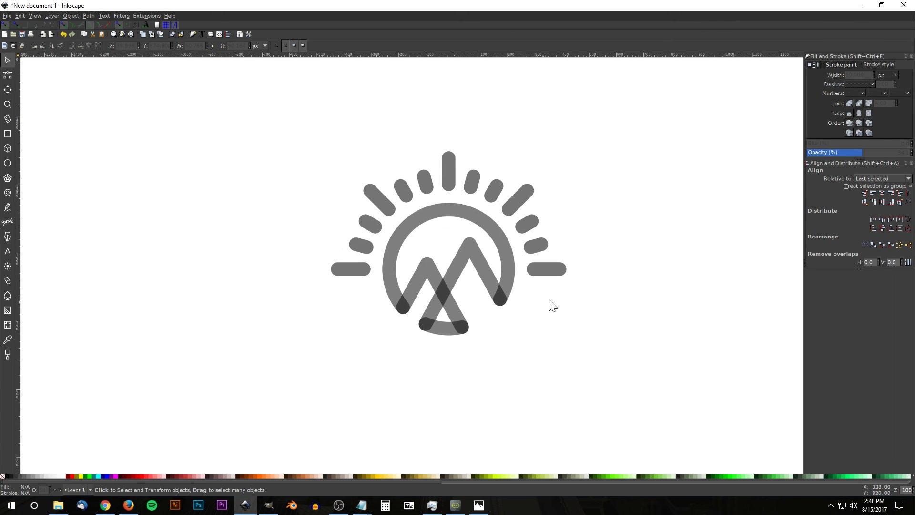
drag(637, 383, 255, 114)
mouse_move(618, 370)
mouse_down()
mouse_move(557, 285)
mouse_move(257, 85)
mouse_up()
drag(443, 212, 382, 241)
click(171, 34)
key(ctrl+d)
ctrl+scroll(671, 127, down, 2)
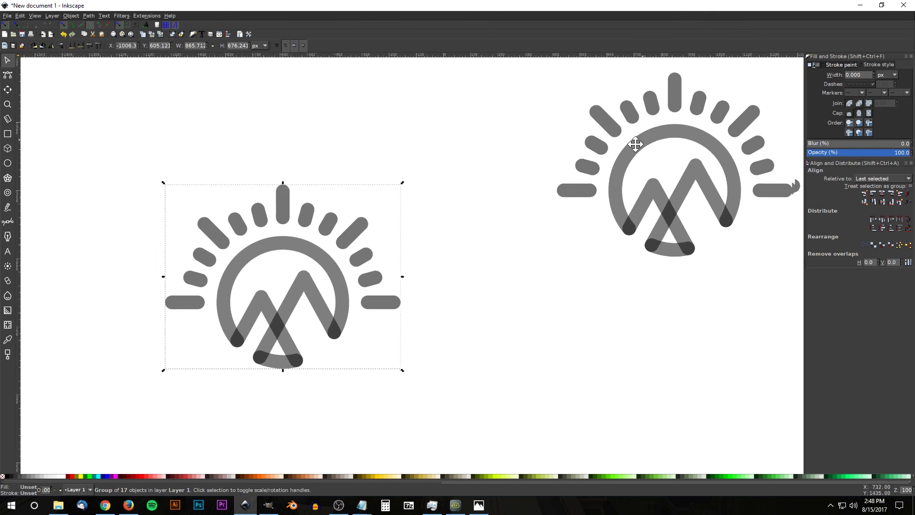
- Try enlarging the upper-right logo copy, including to about 1466 px wide, to test how its line thickness scales
click(470, 205)
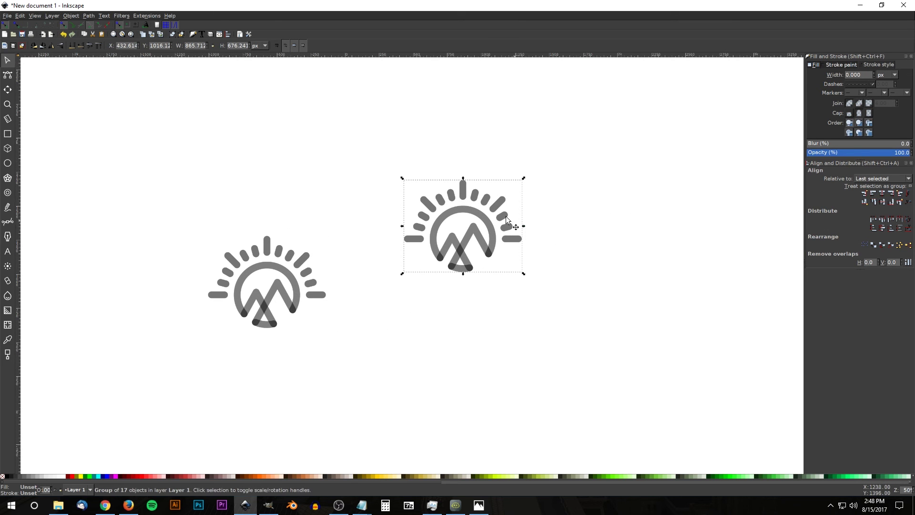
drag(523, 226, 606, 244)
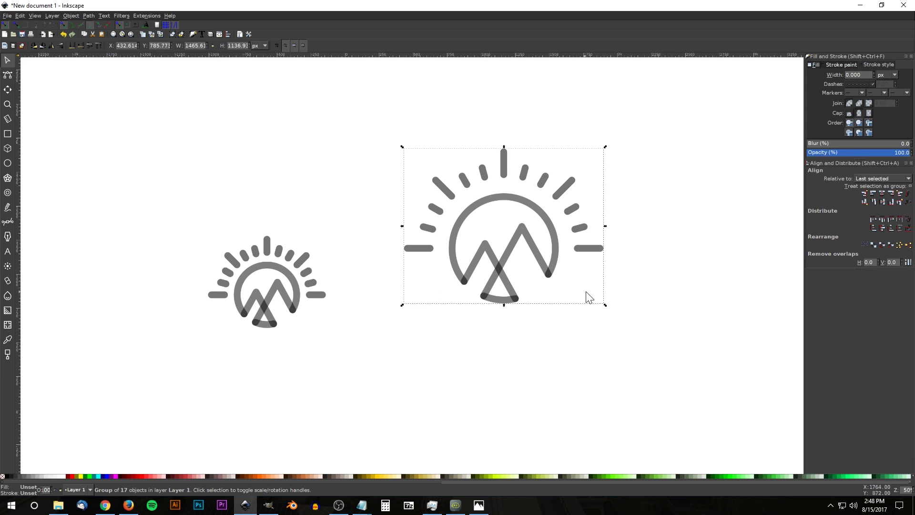
key(ctrl+z)
drag(525, 228, 549, 191)
key(ctrl+z)
- Move the lower-left logo copy down and to the right, away from the other copy
scroll(243, 282, left, 4)
ctrl+scroll(332, 199, up, 2)
drag(340, 146, 413, 252)
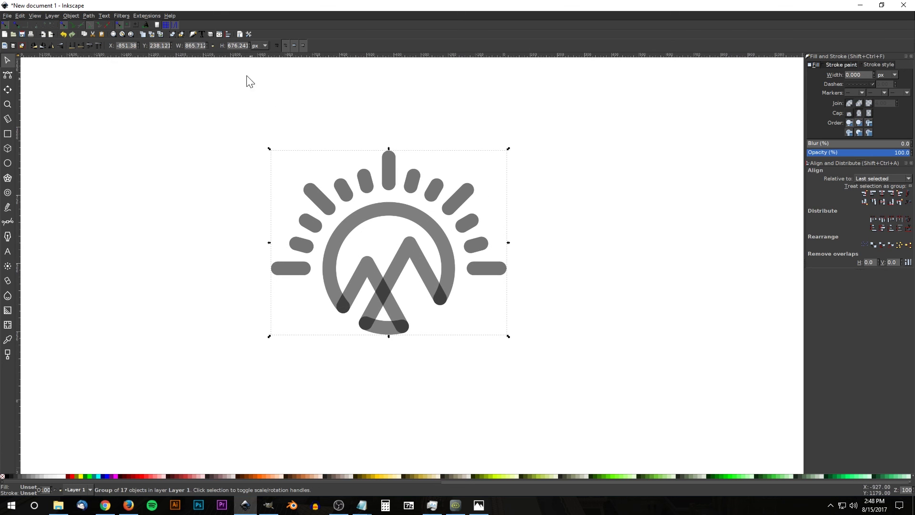
- Convert the ungrouped logo copy's strokes to paths and unite all its parts into one path
click(180, 34)
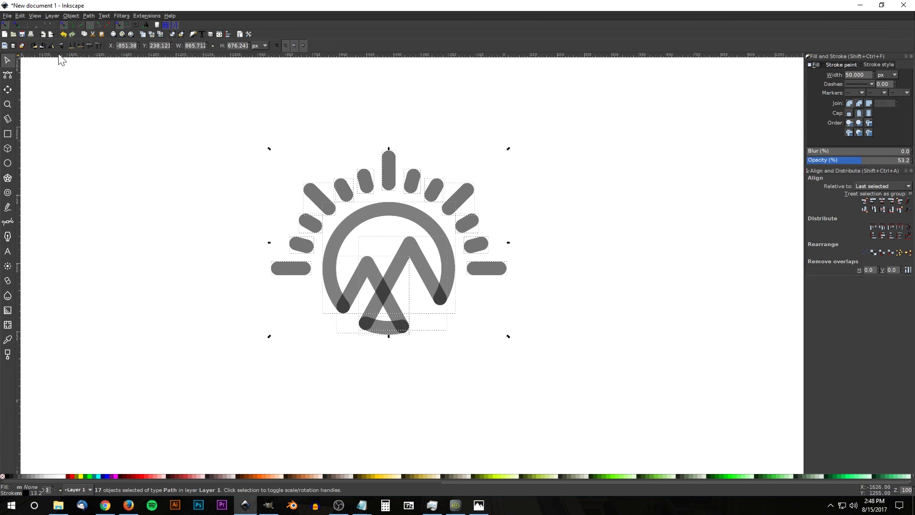
click(87, 16)
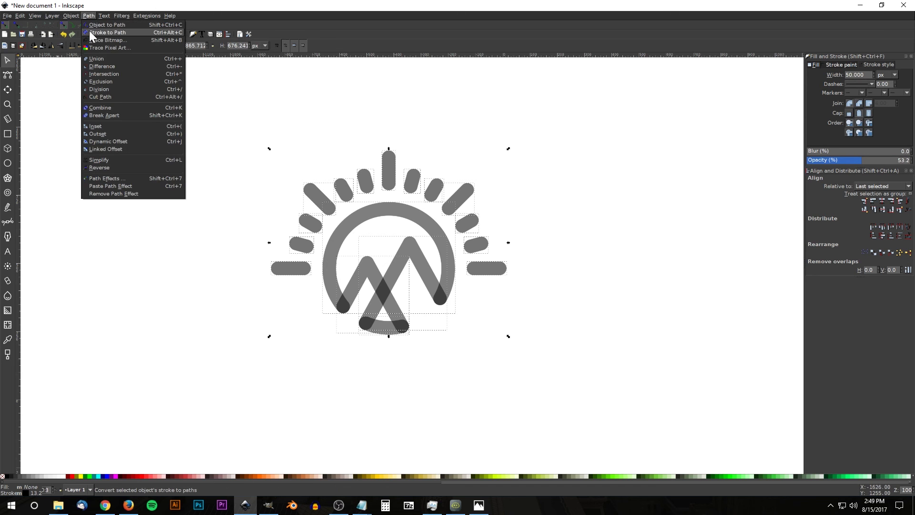
click(90, 33)
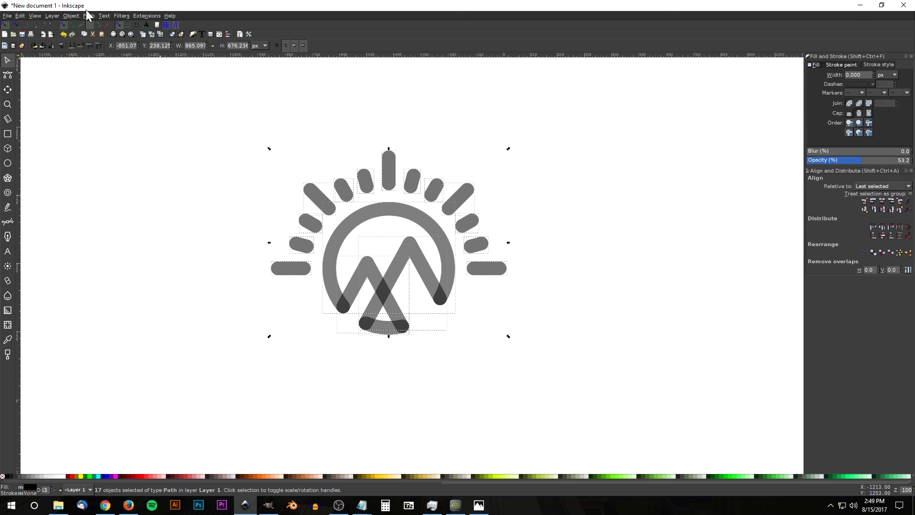
click(87, 16)
click(101, 58)
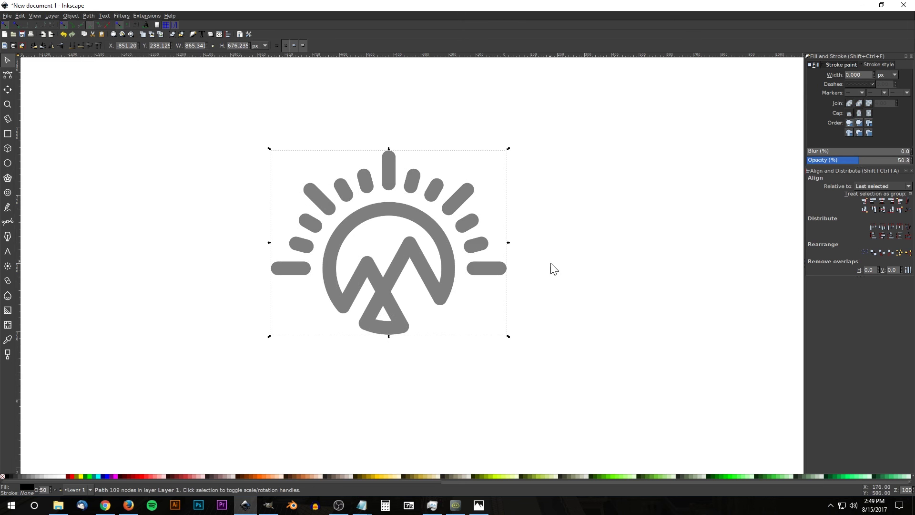
- Scale the united logo down to about 145 px wide and back up to test how its line thickness scales
key(less)
key(less)
key(less)
key(less)
key(less)
key(less)
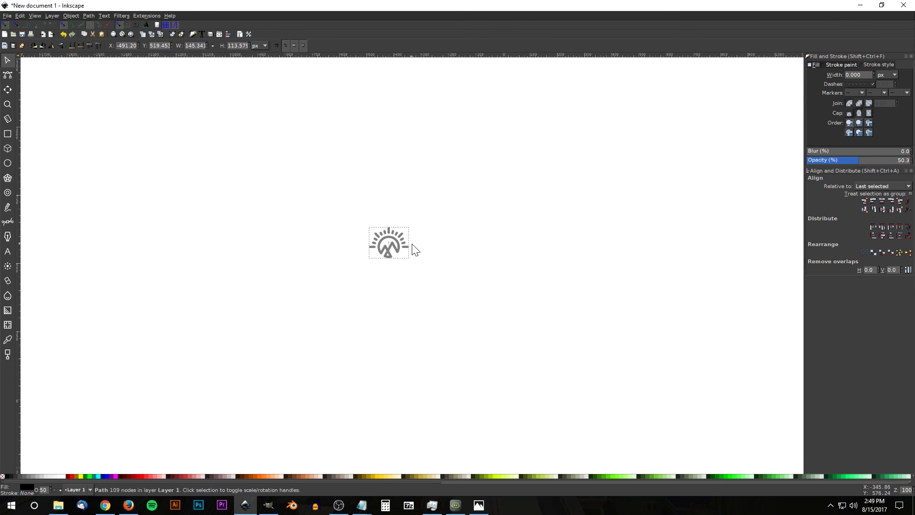
key(greater)
key(greater)
key(greater)
key(greater)
key(greater)
key(greater)
key(greater)
key(greater)
key(greater)
- Resize the united logo to about 351 px wide and move it up and to the right
drag(465, 278, 439, 275)
drag(376, 261, 449, 202)
click(513, 176)
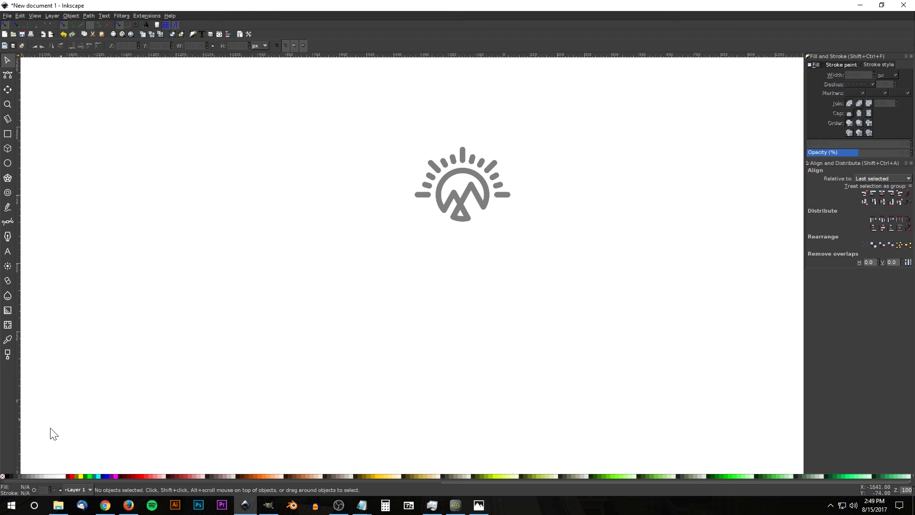
- Import mountain-1244132_1920.jpg from the Tutorials folder into the drawing as an embedded image at default import resolution
click(58, 505)
drag(430, 67, 575, 72)
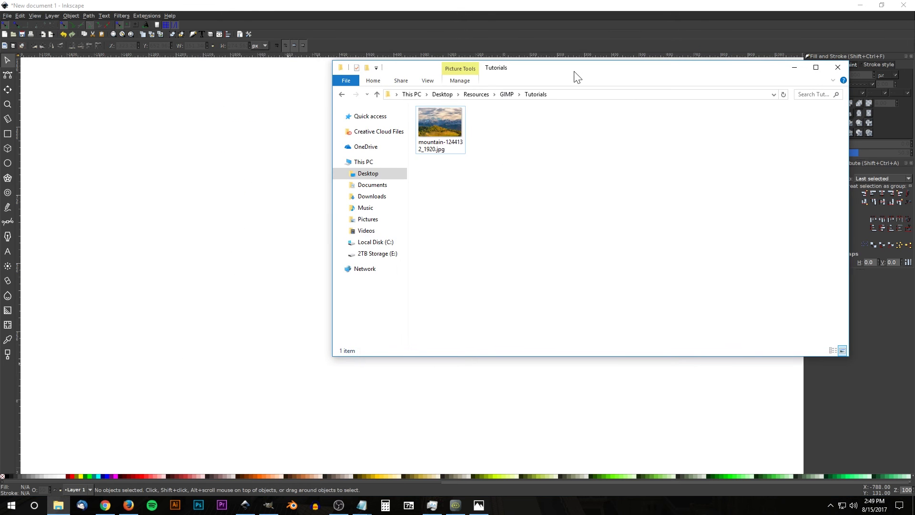
drag(442, 119, 225, 210)
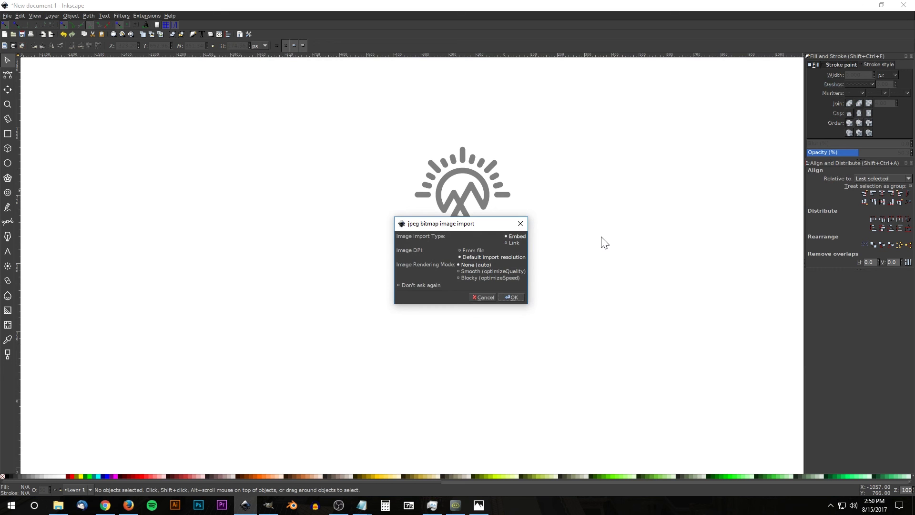
click(515, 243)
click(510, 297)
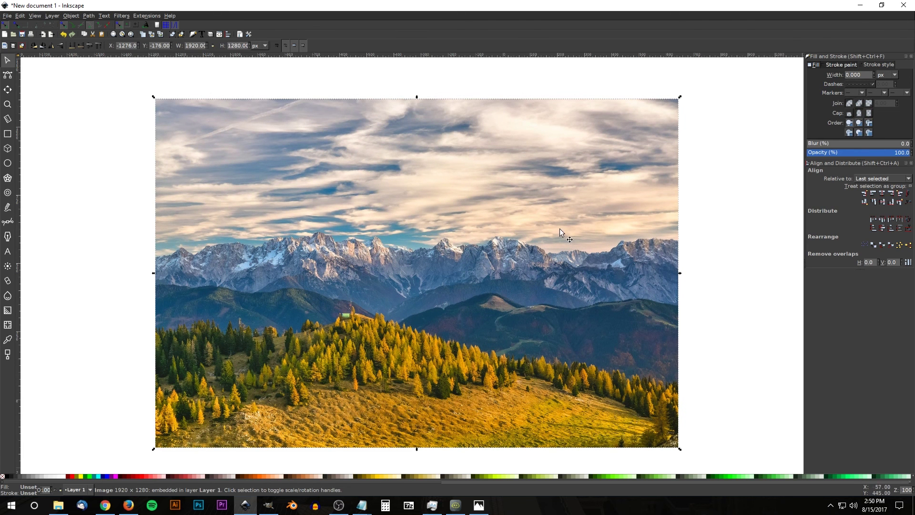
- Send the mountain photo behind the logo and scale it proportionally to 958 px wide, keeping it beneath the logo
drag(488, 218, 614, 194)
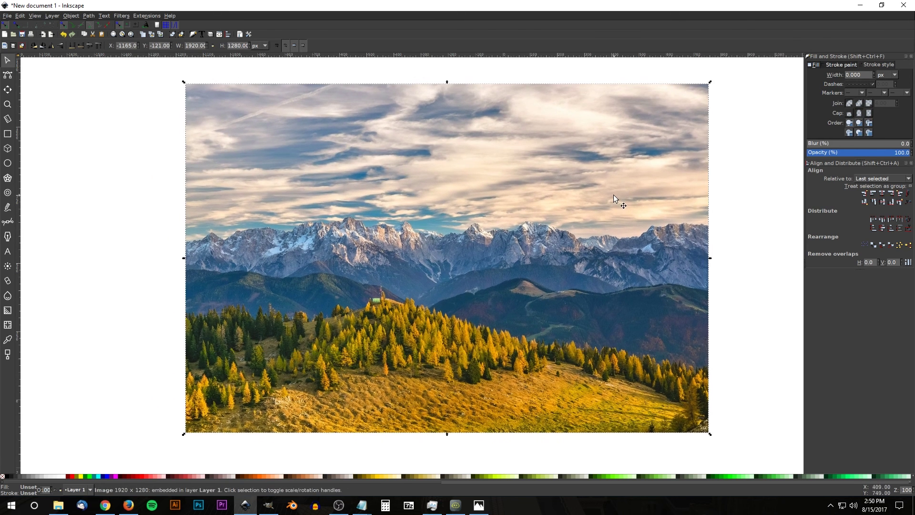
click(73, 47)
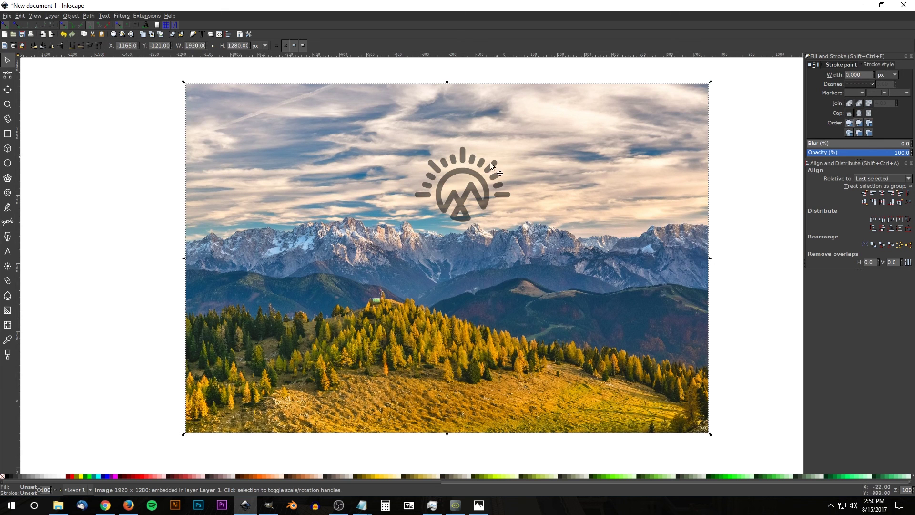
drag(713, 259, 581, 263)
drag(546, 287, 521, 251)
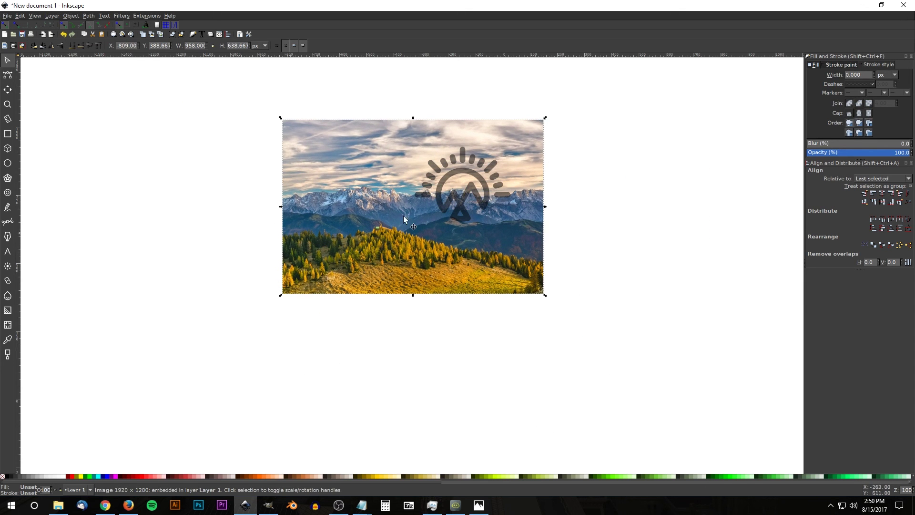
- Fill the united logo with red so it stands out against the photo
click(470, 191)
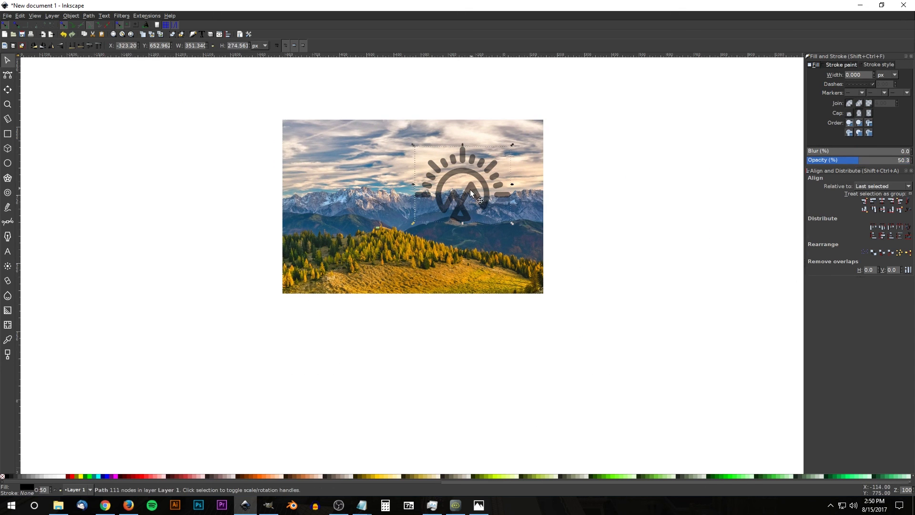
click(70, 476)
scroll(472, 189, up, 3)
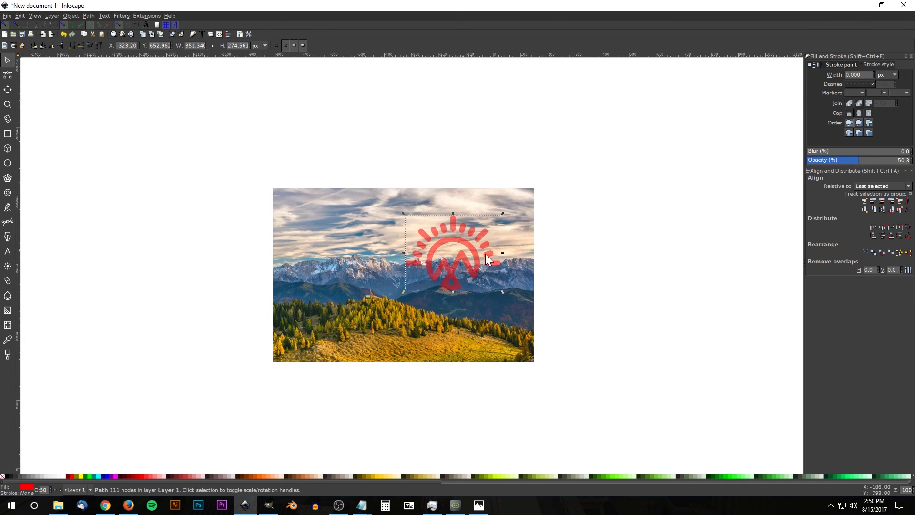
- Check the thumbnail.png reference in Photos and reposition the mountain photo in Inkscape so the snowy peaks lie behind the logo
drag(511, 288, 509, 285)
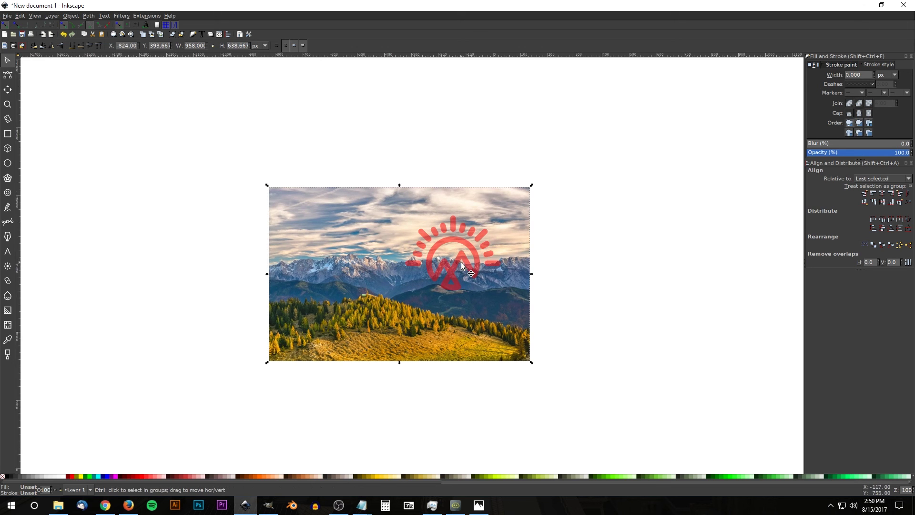
scroll(462, 262, up, 3)
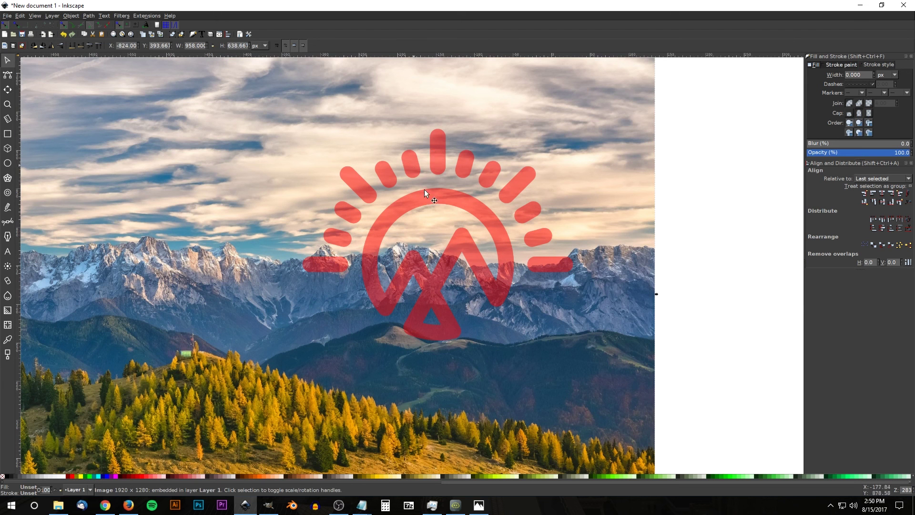
click(478, 511)
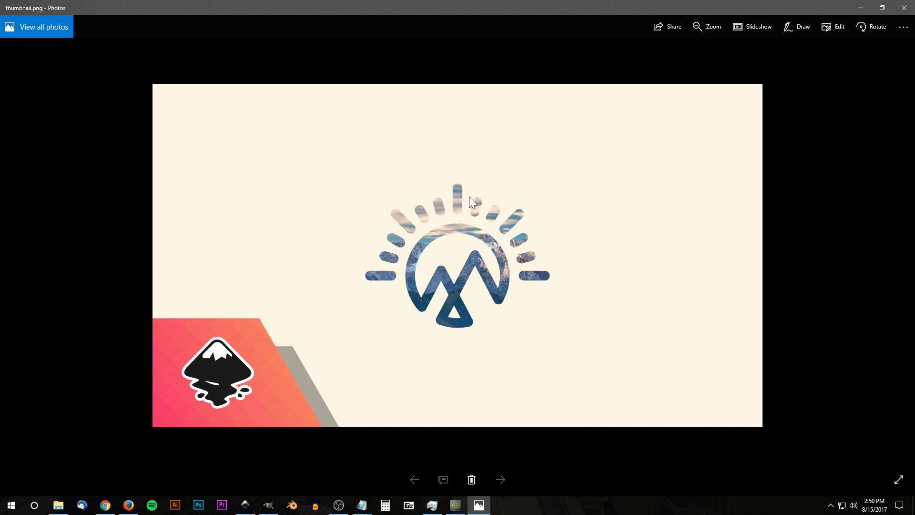
click(245, 505)
drag(333, 329, 462, 330)
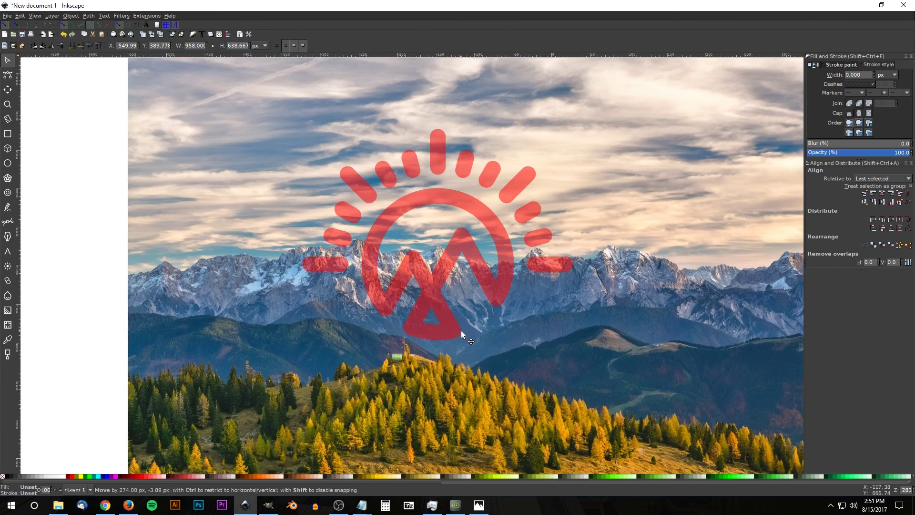
drag(589, 337, 643, 325)
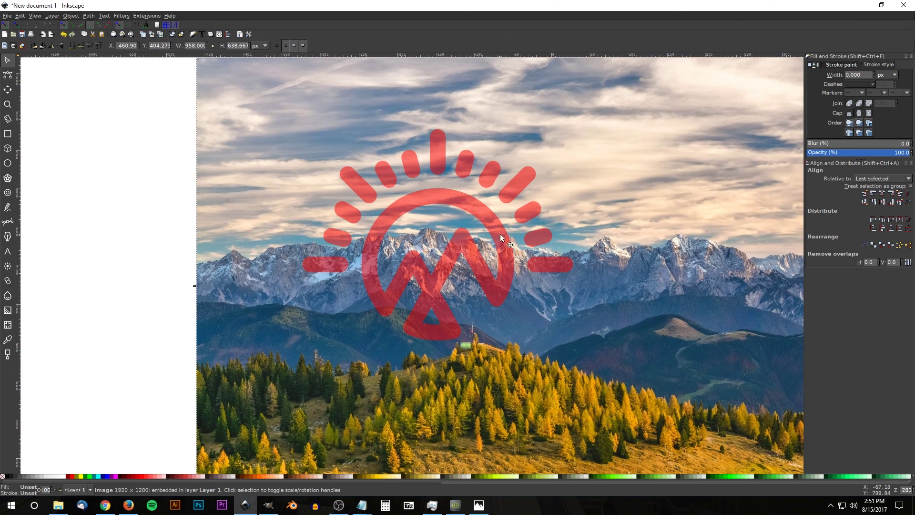
- Clip the mountain photo to the shape of the red logo
key(shift)
shift+click(427, 188)
click(82, 16)
mouse_move(88, 95)
click(207, 97)
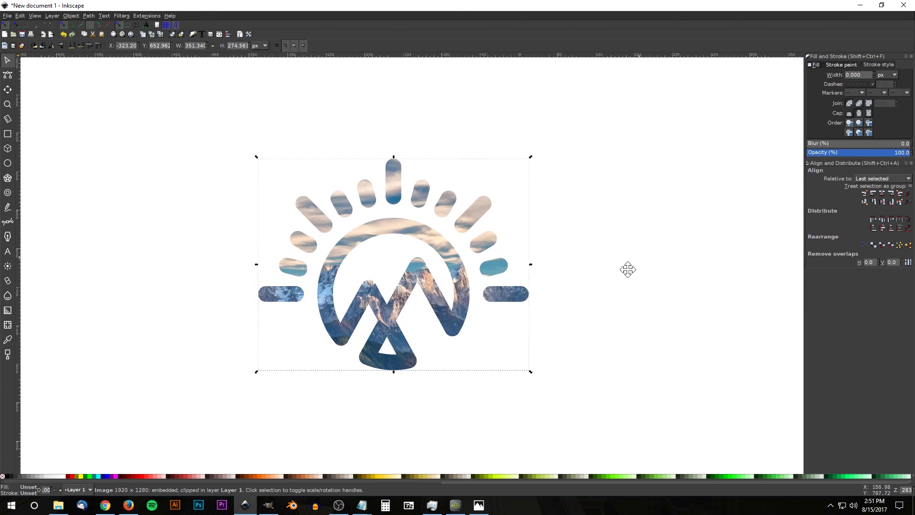
- Move the photo-filled logo up and to the left on the canvas
drag(627, 270, 607, 287)
key(1)
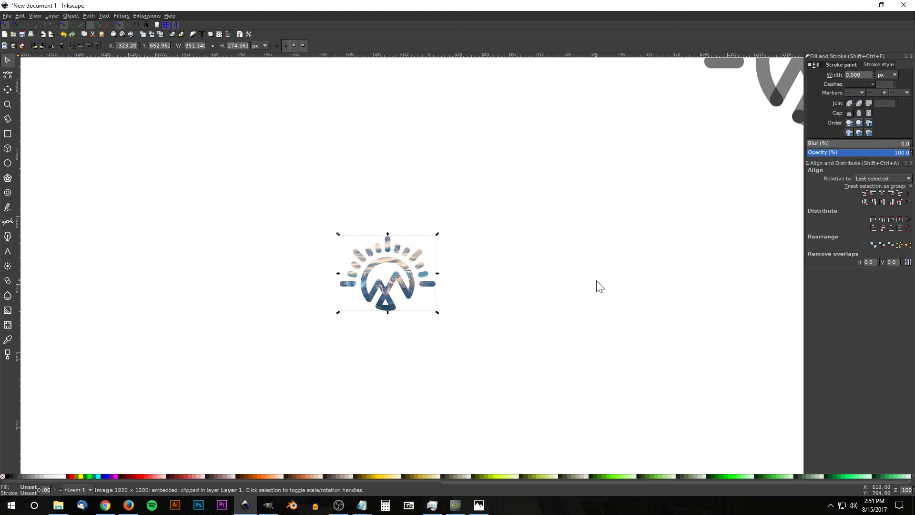
drag(422, 286, 334, 199)
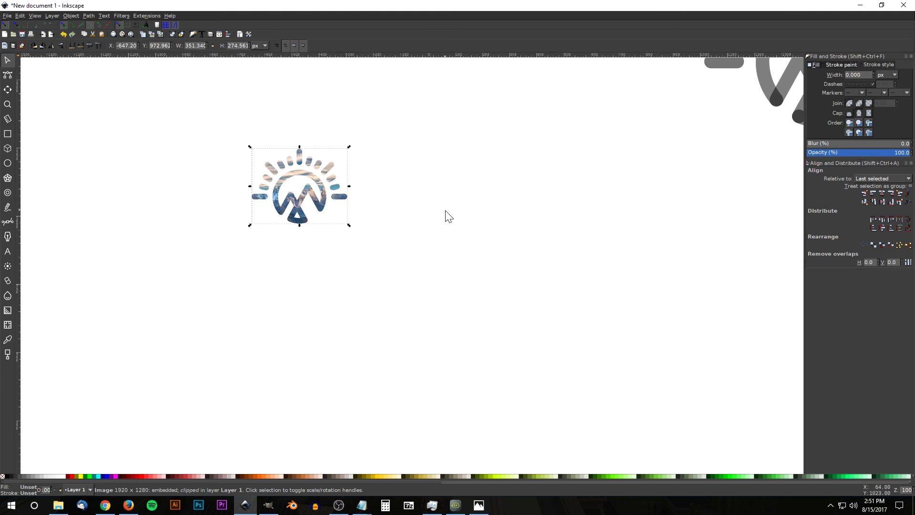
drag(324, 189, 346, 228)
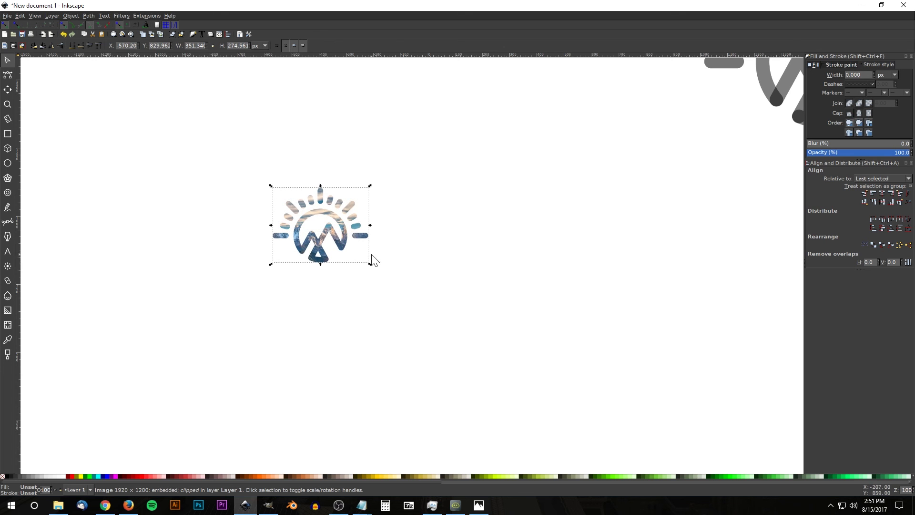
- Release the clip to separate the mountain photo from the red logo
click(73, 16)
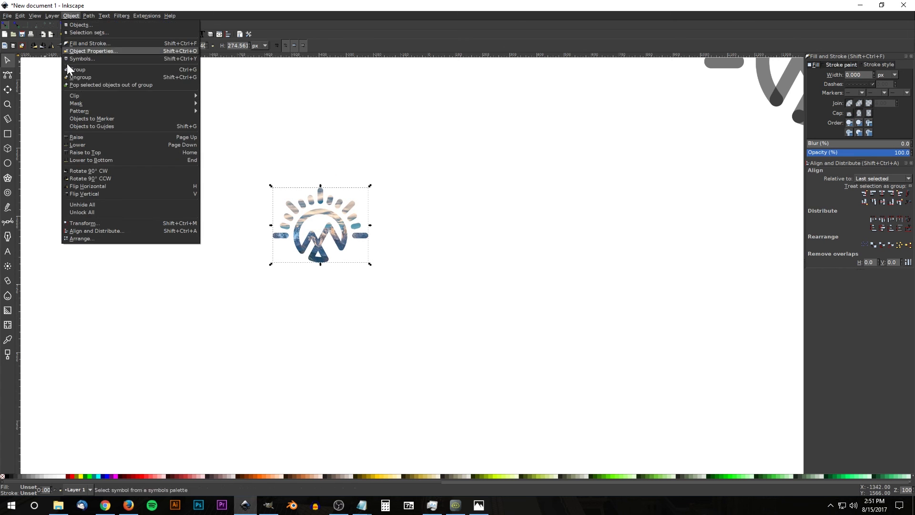
mouse_move(83, 95)
click(216, 104)
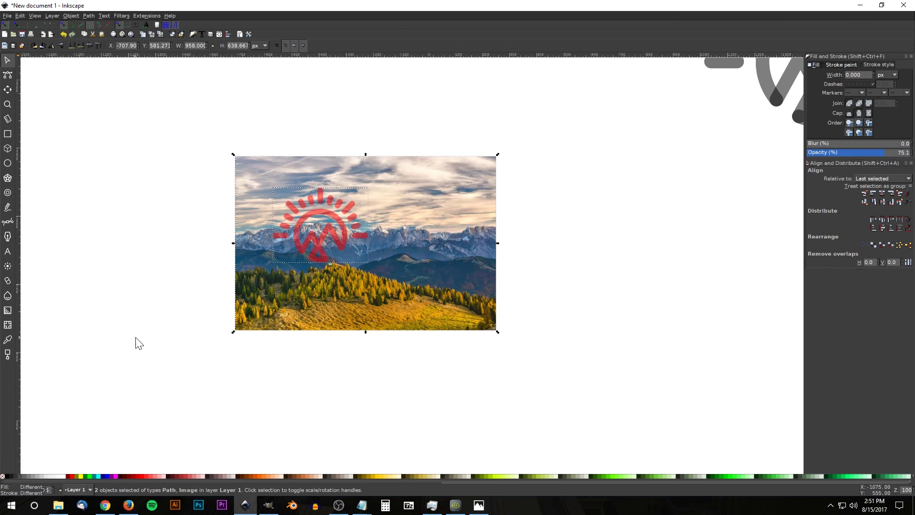
- Try shifting the released photo to the left behind the logo, and undo the moves
click(620, 208)
drag(457, 257, 304, 249)
drag(296, 298, 316, 295)
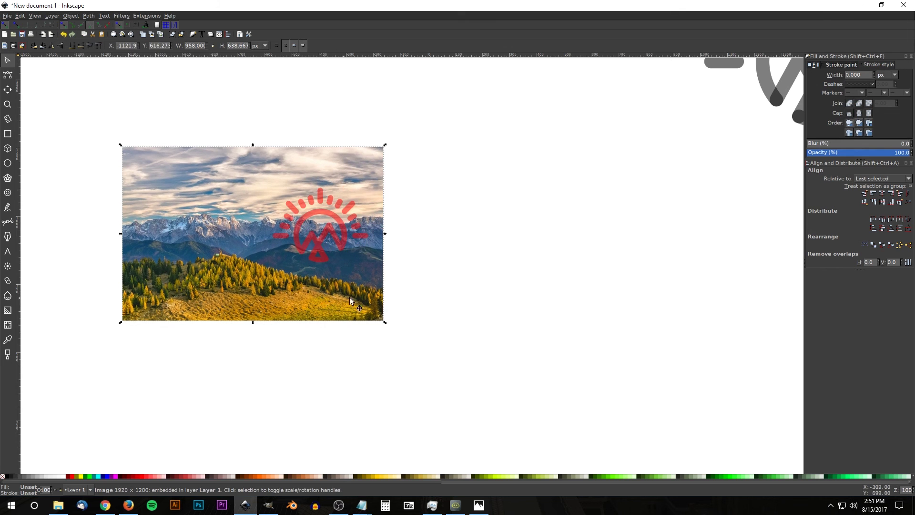
key(ctrl+z)
key(ctrl+z)
key(ctrl+z)
- Clip the mountain photo with the red logo again and deselect the result
key(ctrl+a)
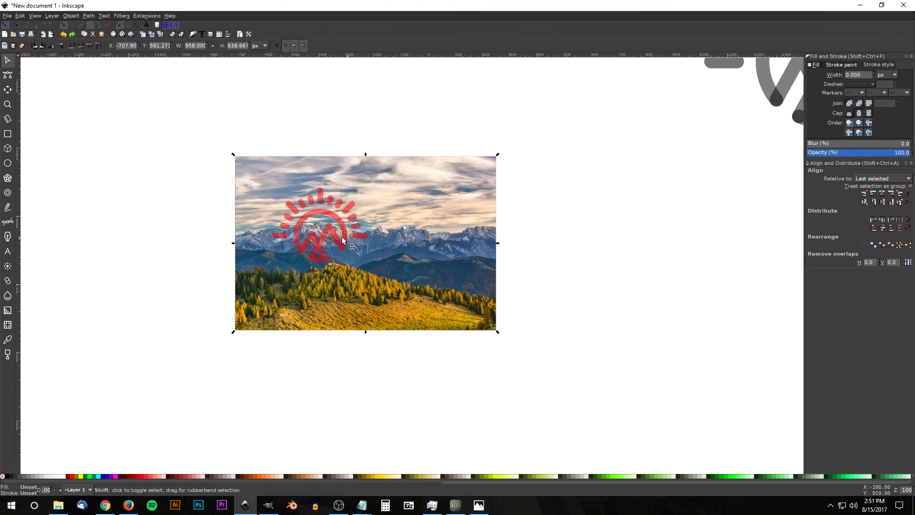
click(71, 16)
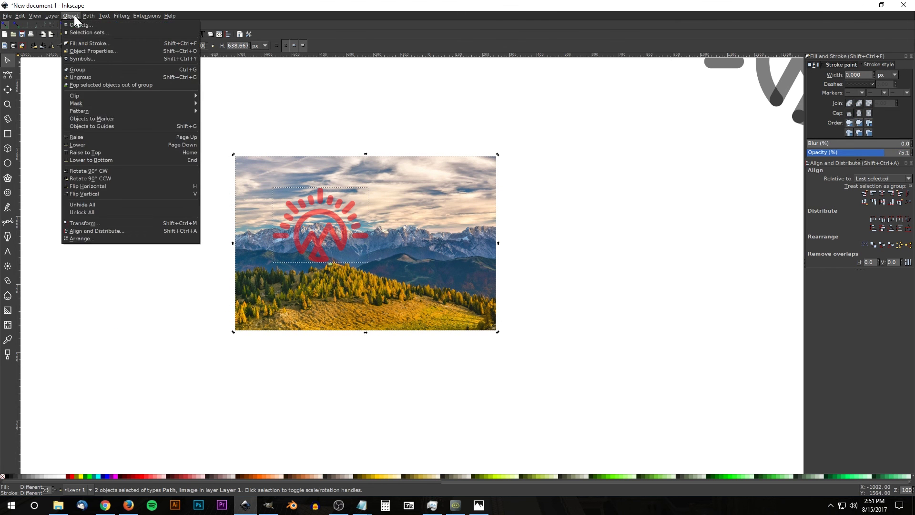
mouse_move(102, 96)
click(204, 96)
key(Escape)
scroll(293, 220, up, 3)
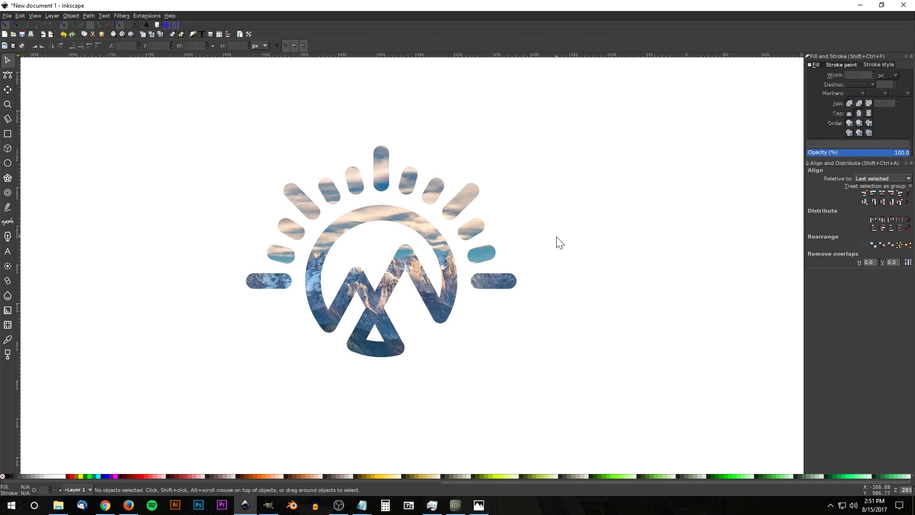